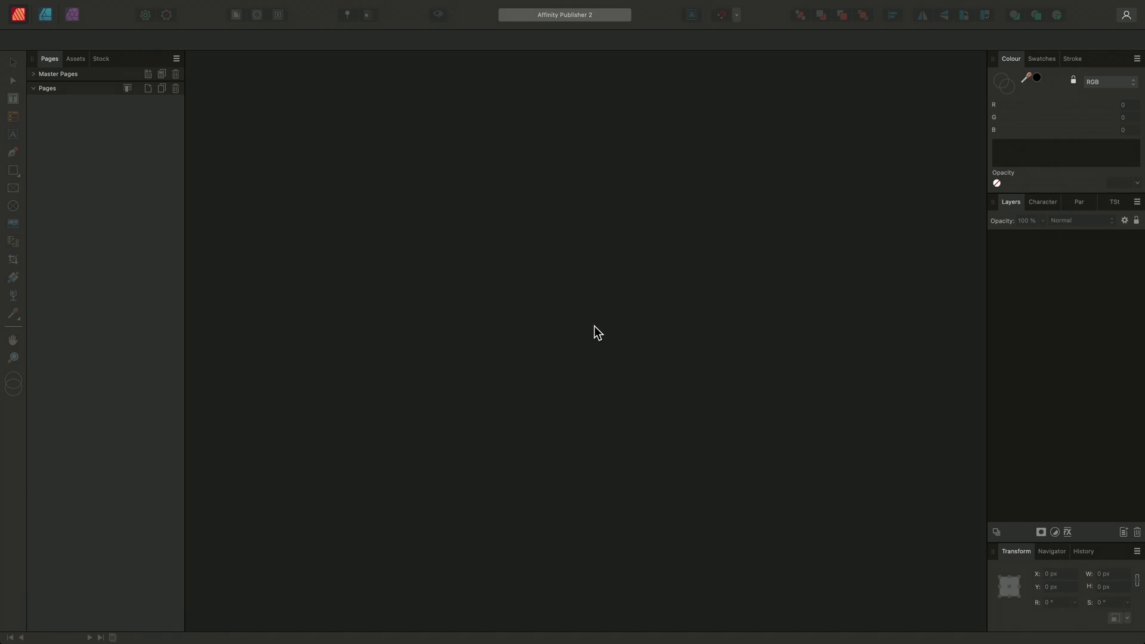
- Drag 01. Music PDF TV V2.1.pdf from Finder's Documents folder onto Affinity Publisher 2
key("super+Tab")
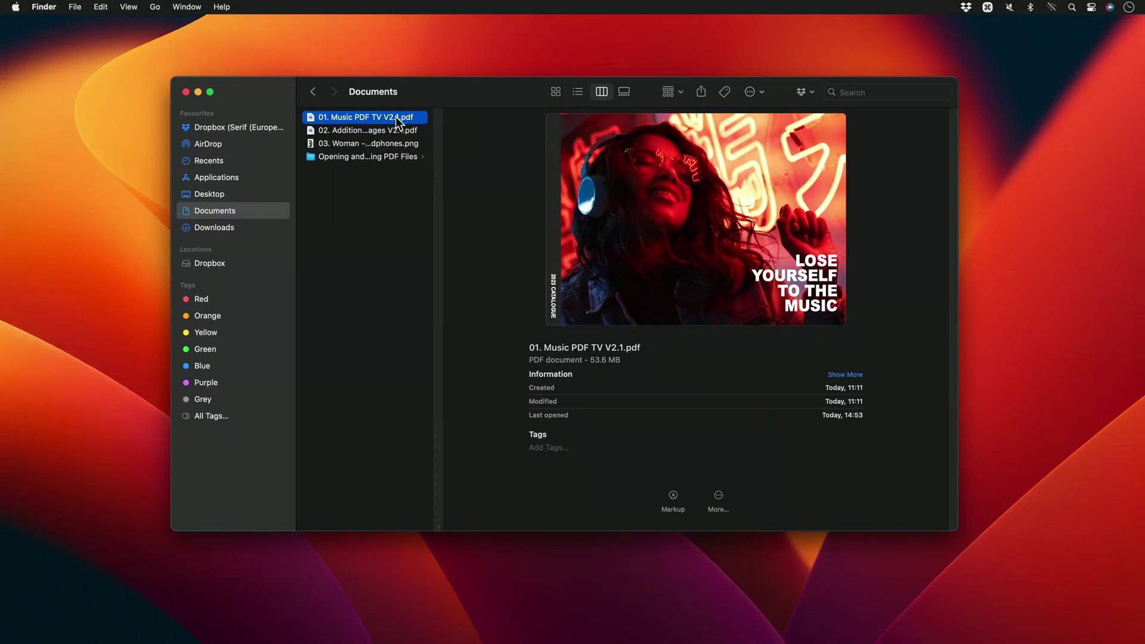
left_click_drag(399, 122, 628, 313)
key("super+Tab")
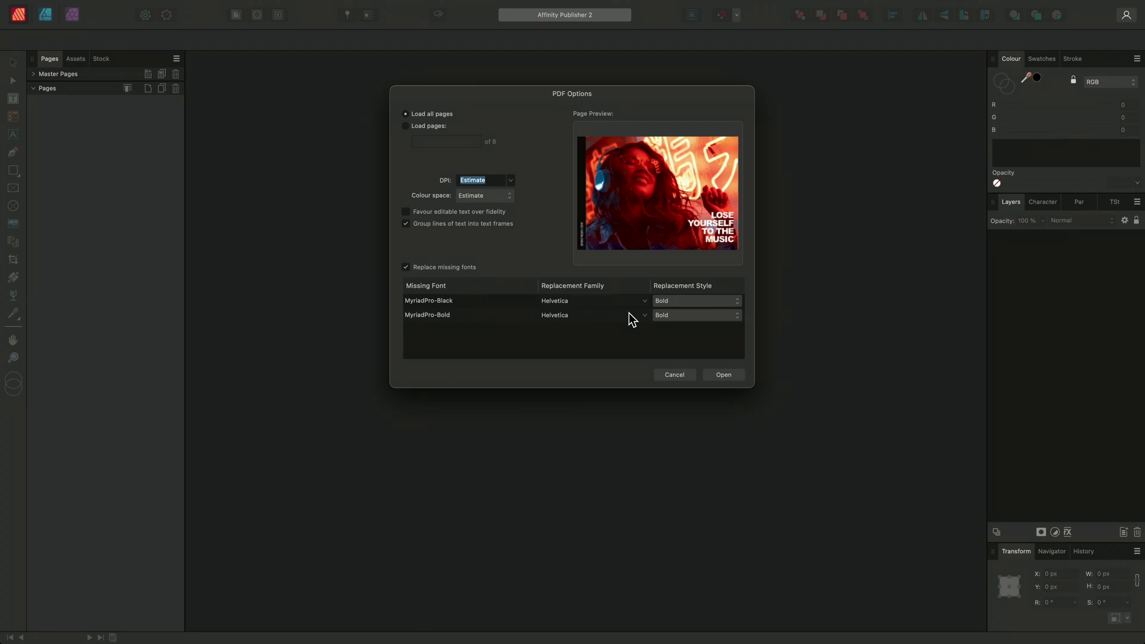
left_click(425, 126)
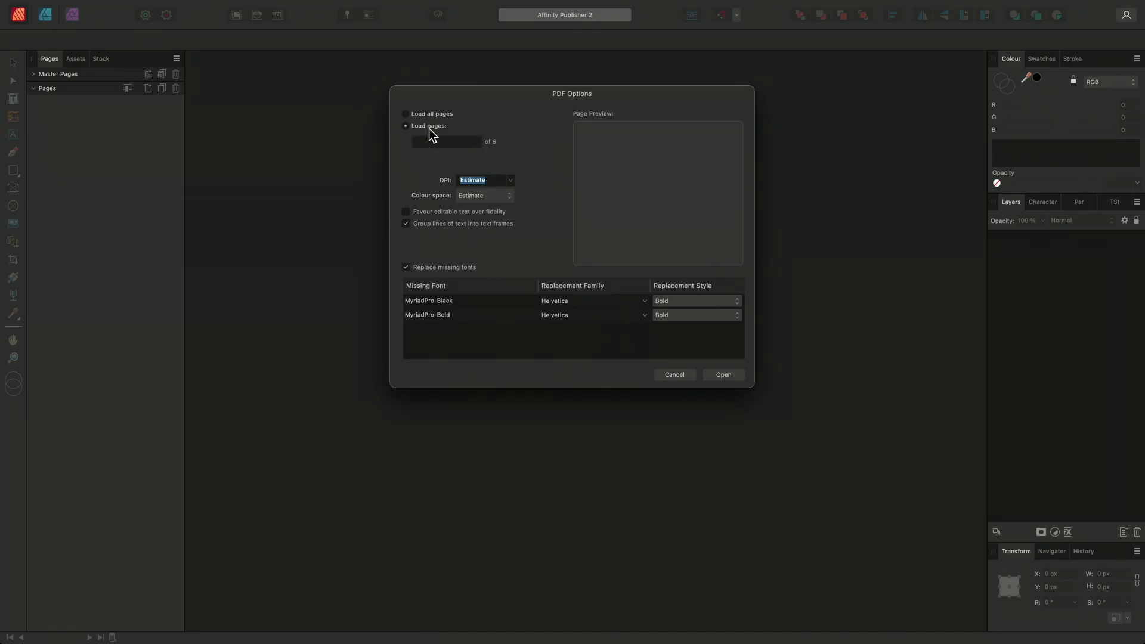
left_click(437, 142)
type("1-3")
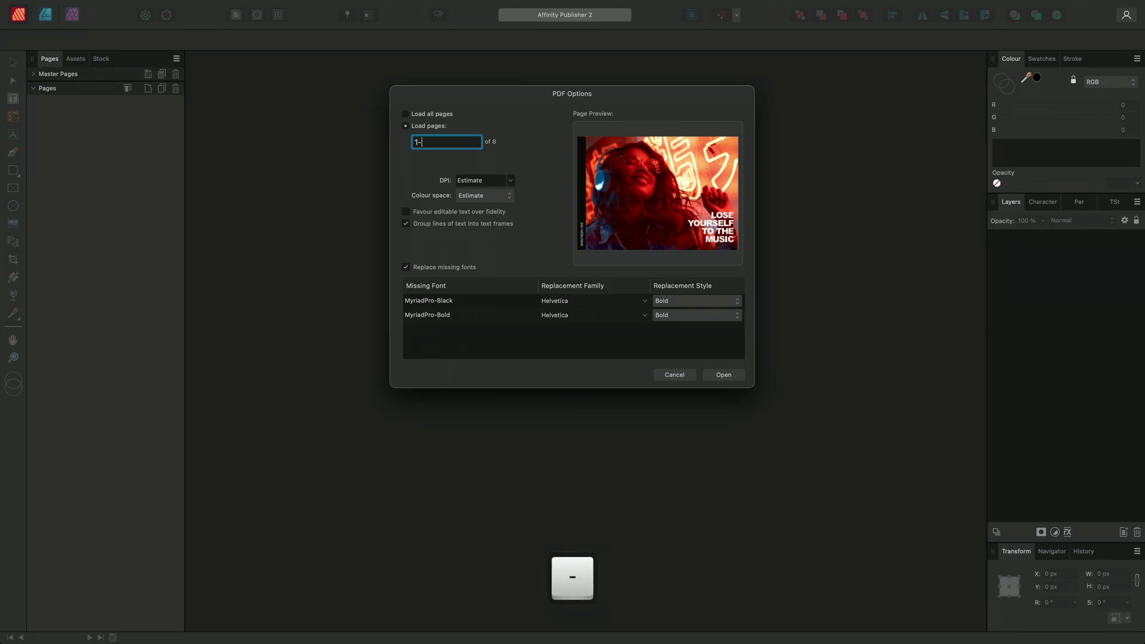
left_click(406, 113)
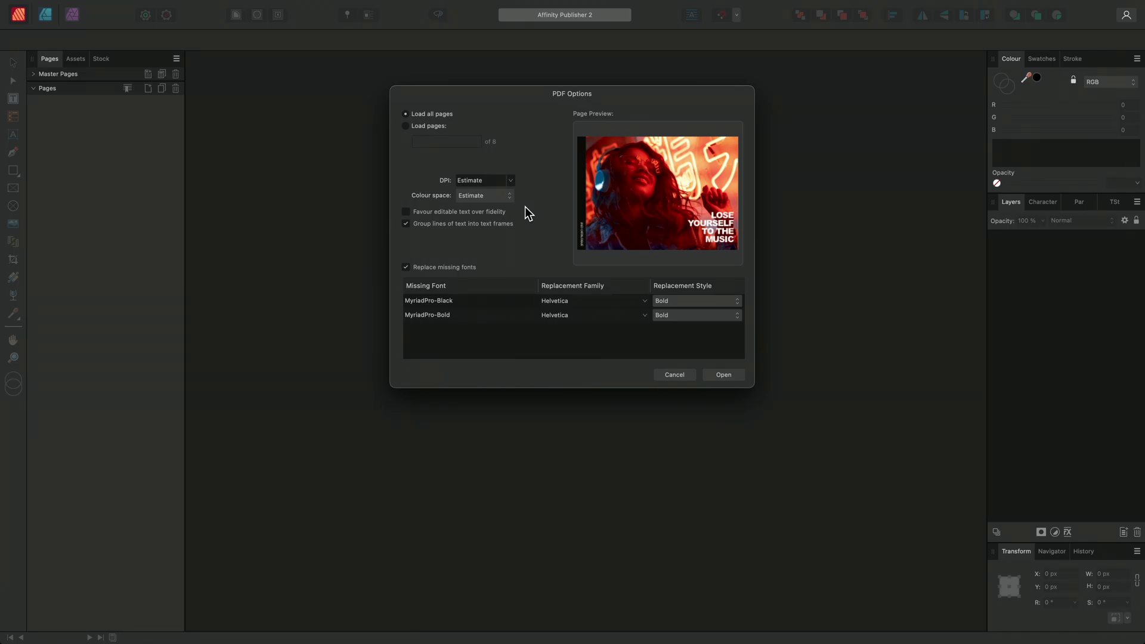
- Open the music PDF with both DPI and colour space left at Estimate
left_click(510, 180)
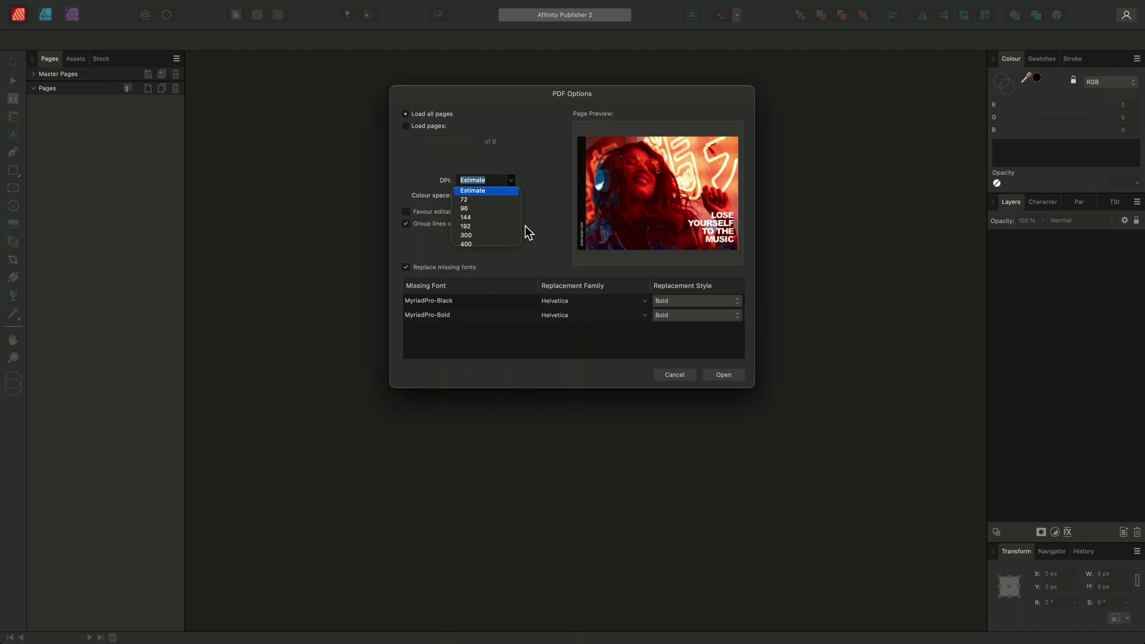
left_click(536, 216)
left_click(510, 200)
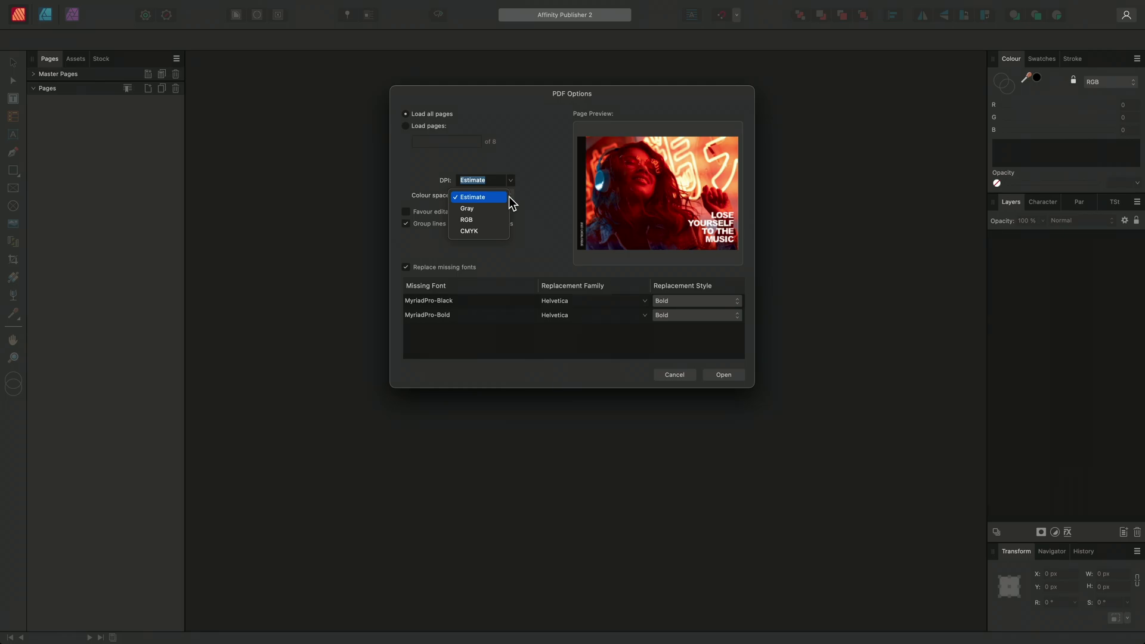
left_click(534, 215)
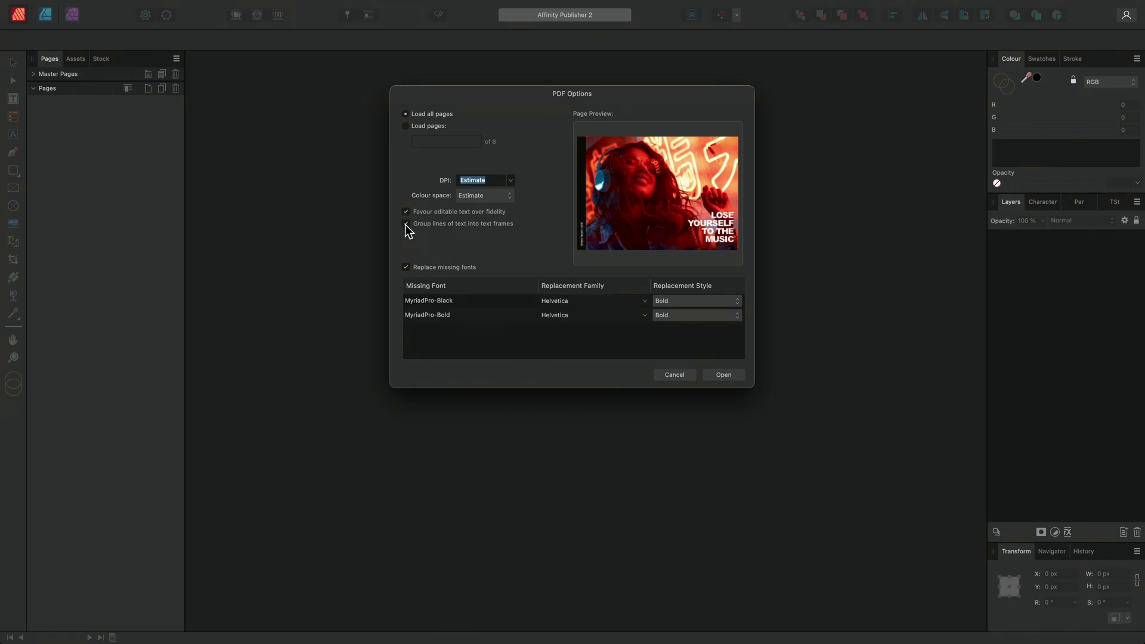
left_click(720, 378)
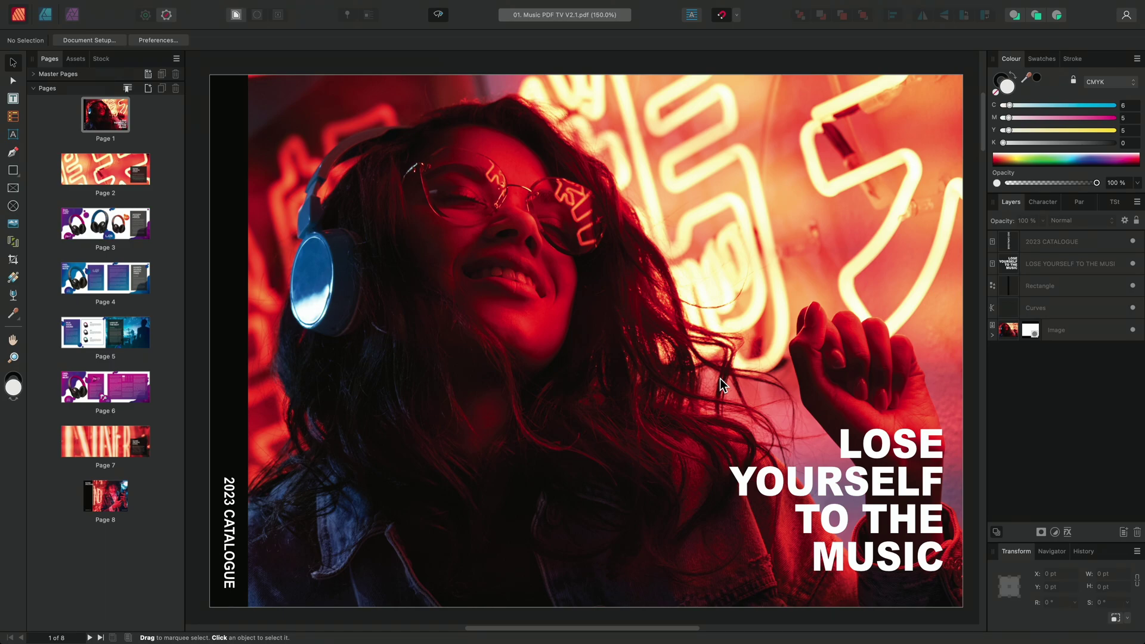
- Zoom out, scroll to the FEEL THE BEAT headphones spread and zoom in on its headline
scroll(720, 378, "down", 6, "alt")
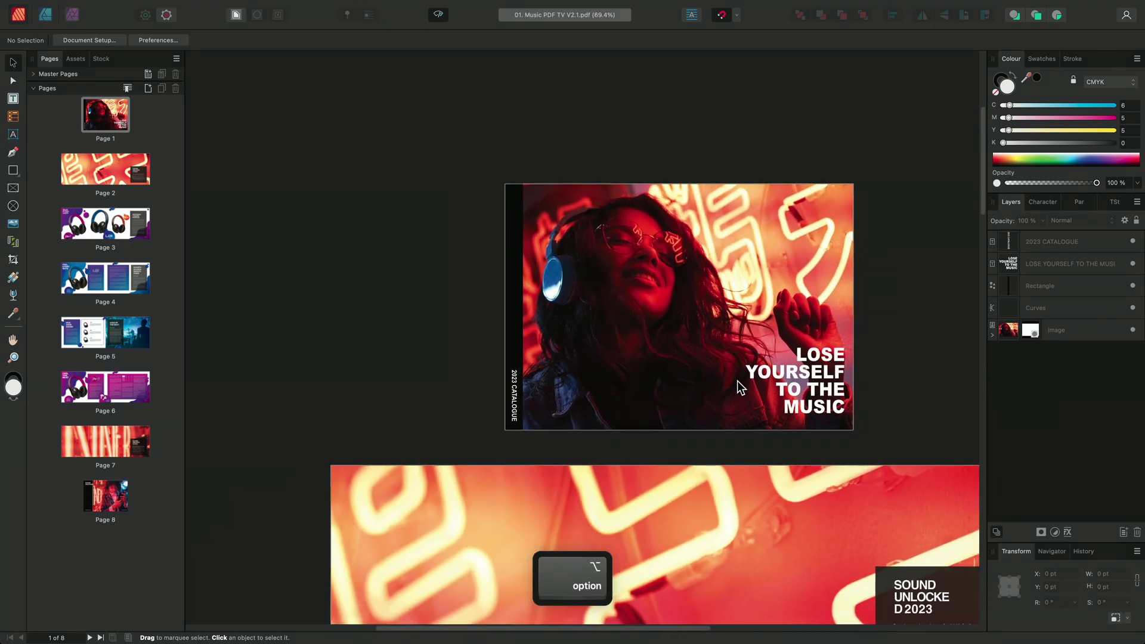
scroll(971, 230, "down", 15)
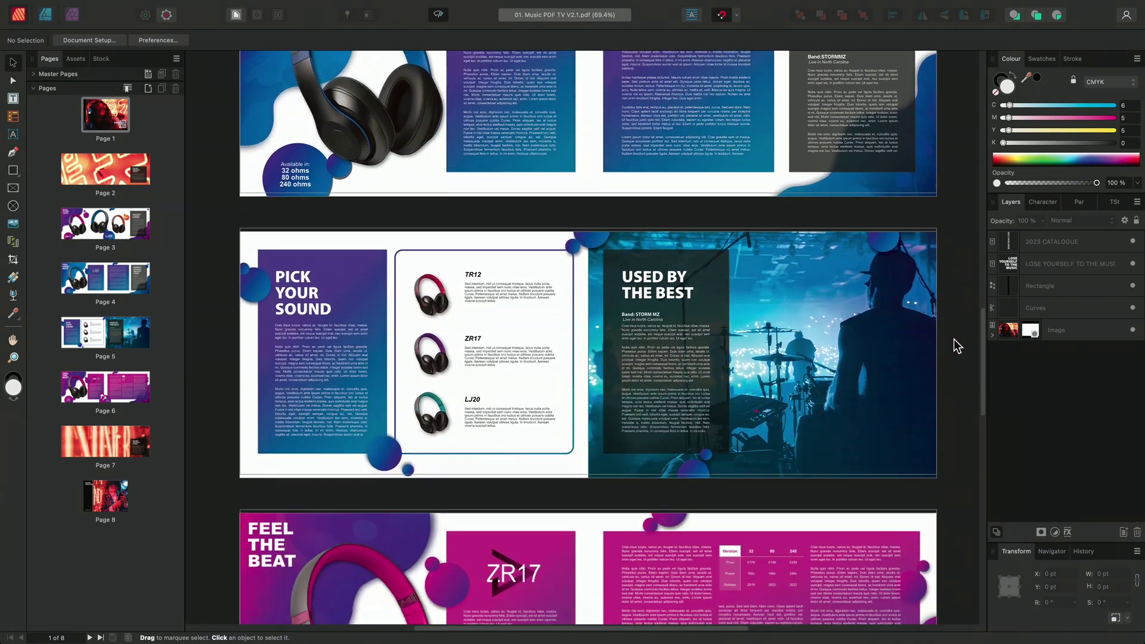
scroll(609, 353, "up", 2, "alt")
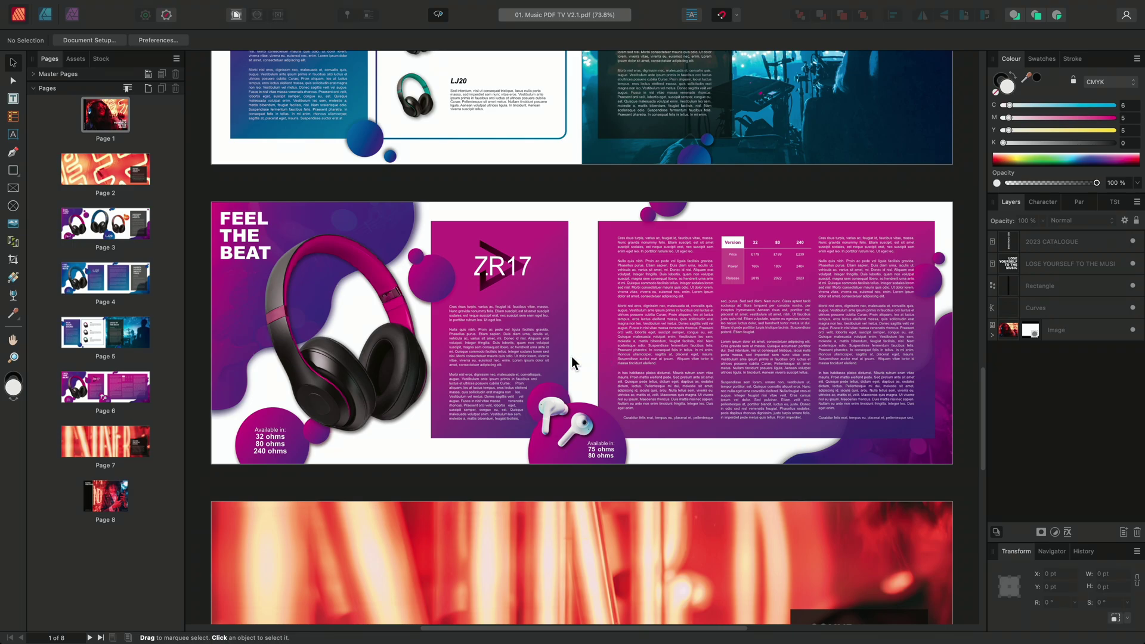
scroll(246, 267, "up", 4, "alt")
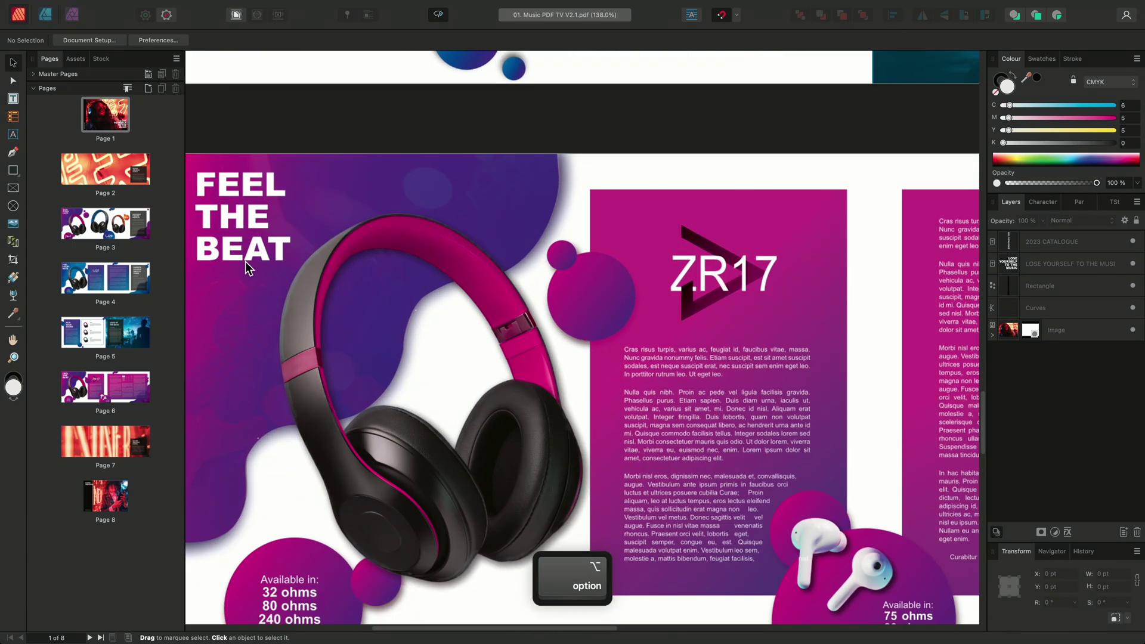
scroll(246, 267, "up", 5, "alt")
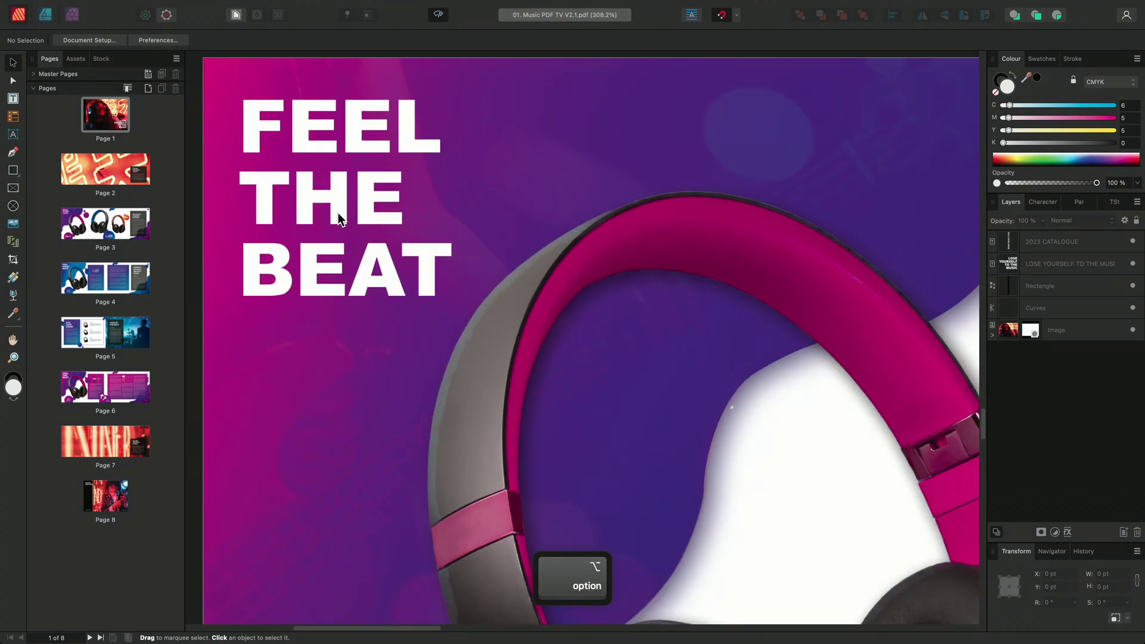
- Change the headline to 'FEEL EVERY NOTE' and widen its text frame
double_click(337, 213)
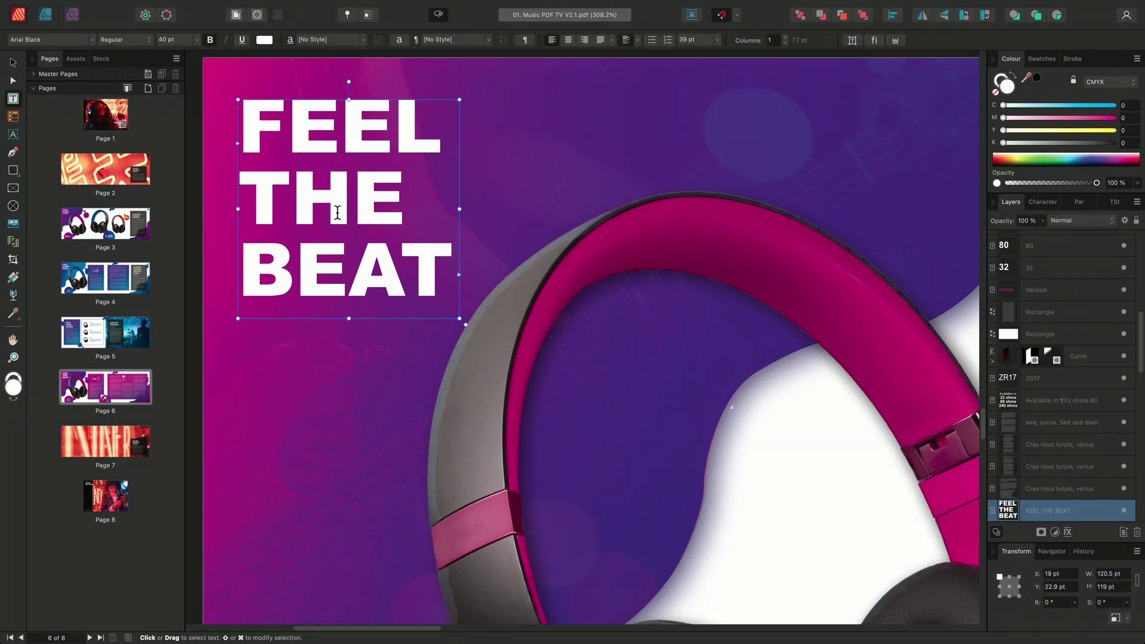
left_click_drag(454, 276, 246, 213)
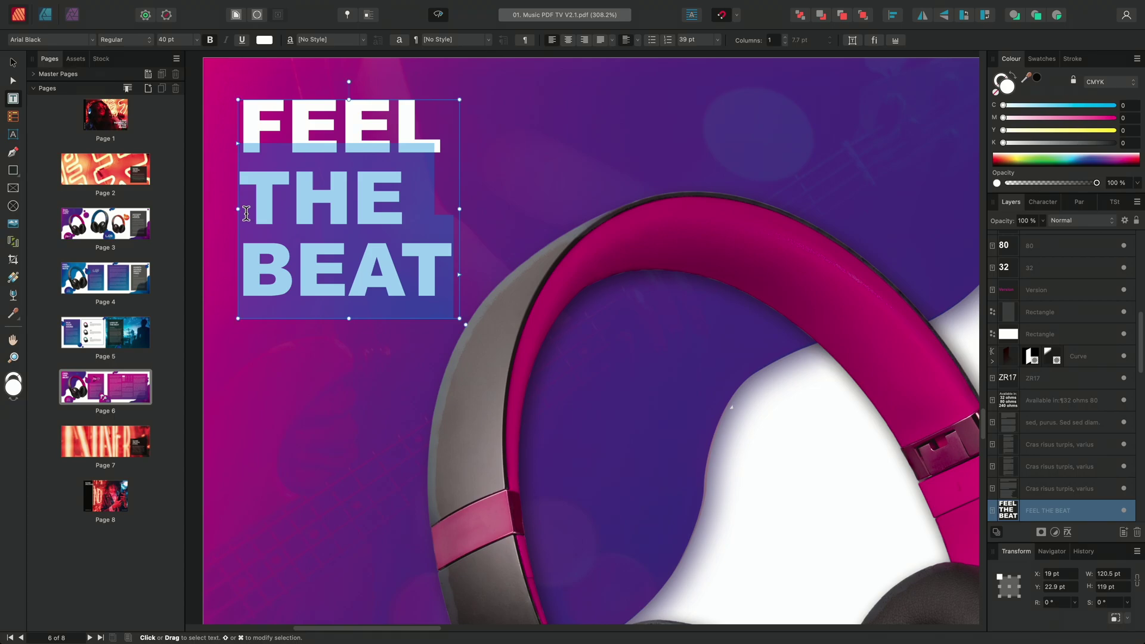
type("EVERY")
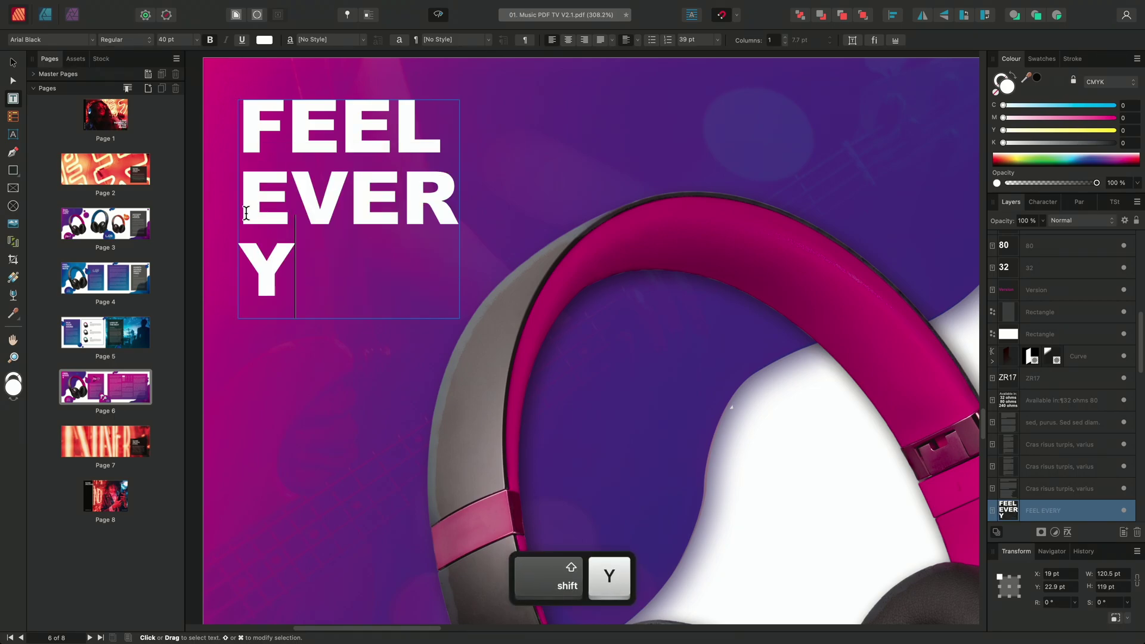
type(" NOTE")
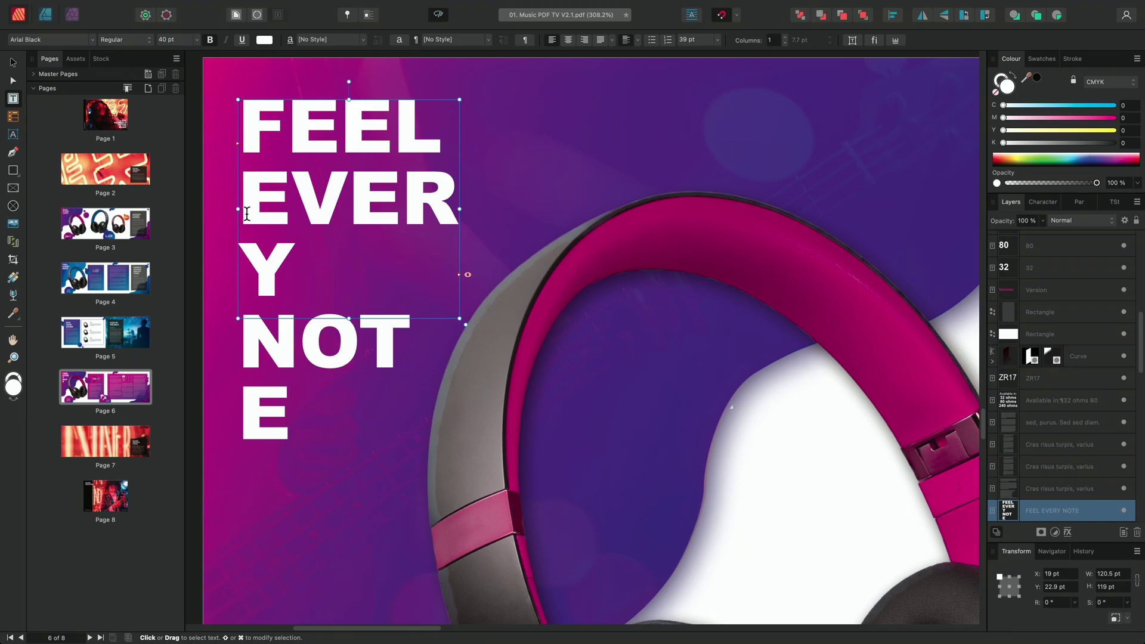
left_click_drag(459, 209, 518, 216)
- Set the whole headline to 36 pt
key("super+a")
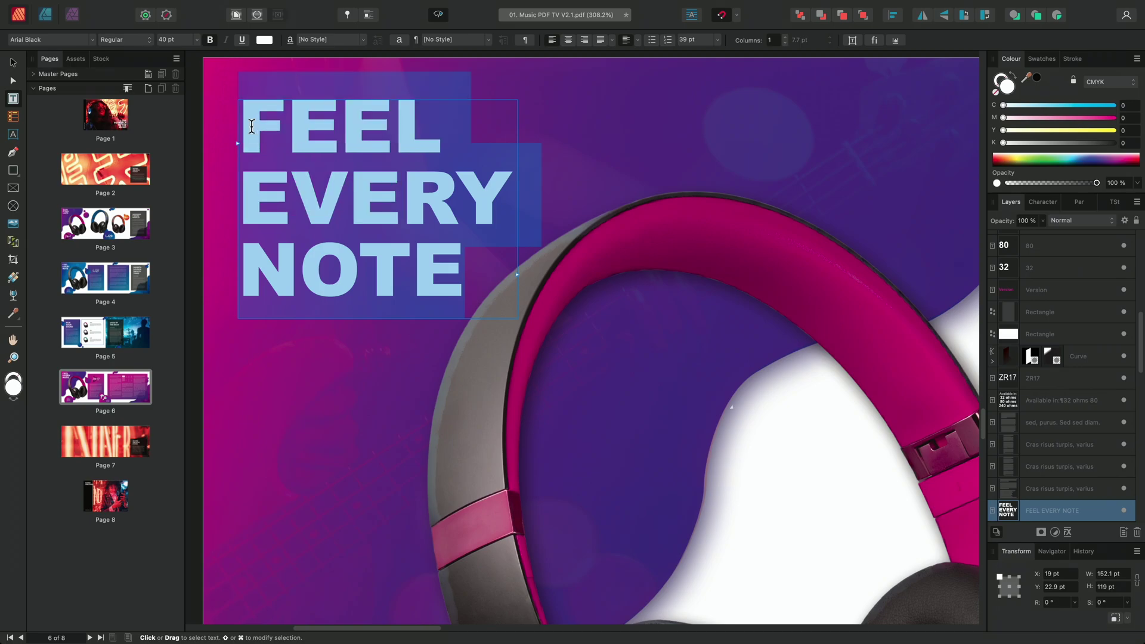
left_click(196, 40)
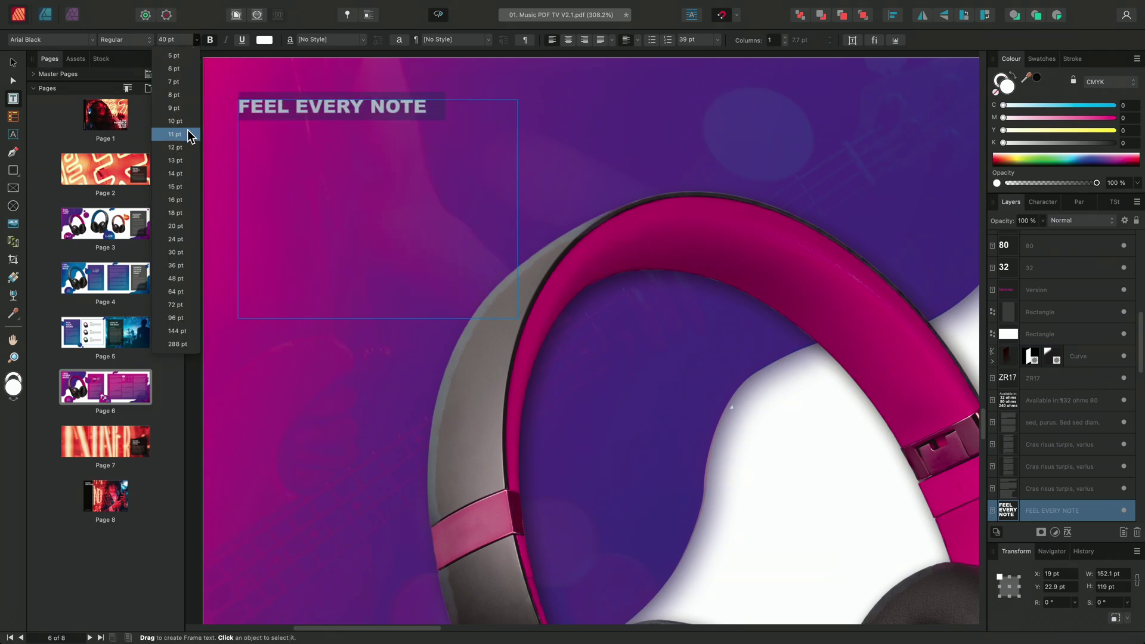
left_click(179, 264)
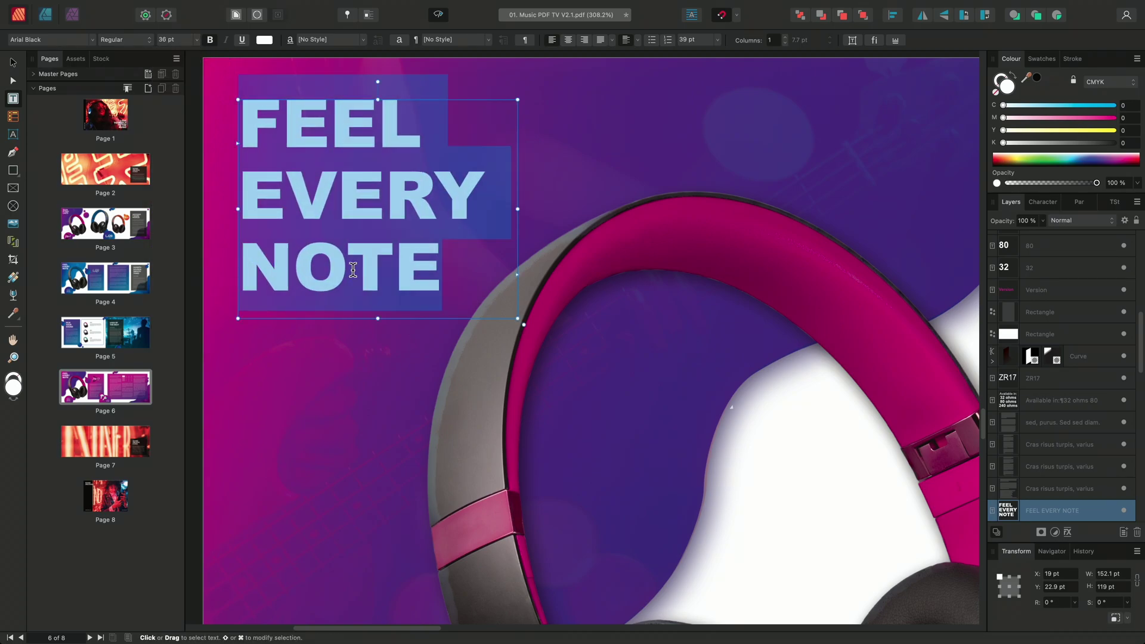
left_click(486, 270)
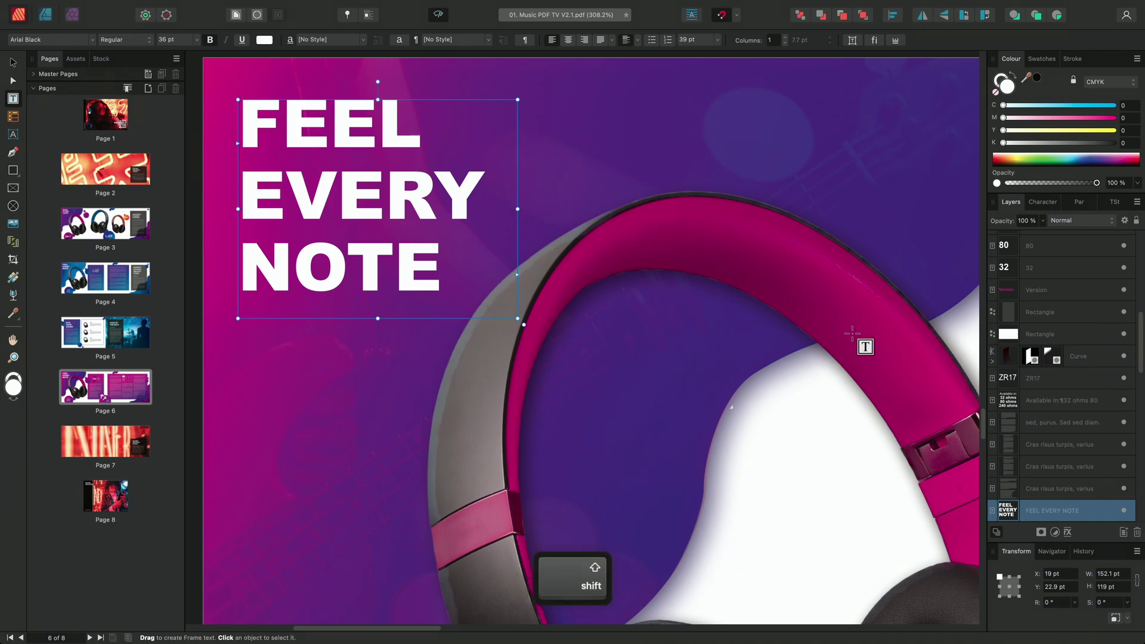
- Change the earbuds' 'Available in:' rating from 75 ohms to 32 ohms
scroll(865, 347, "down", 5)
scroll(574, 367, "up", 4)
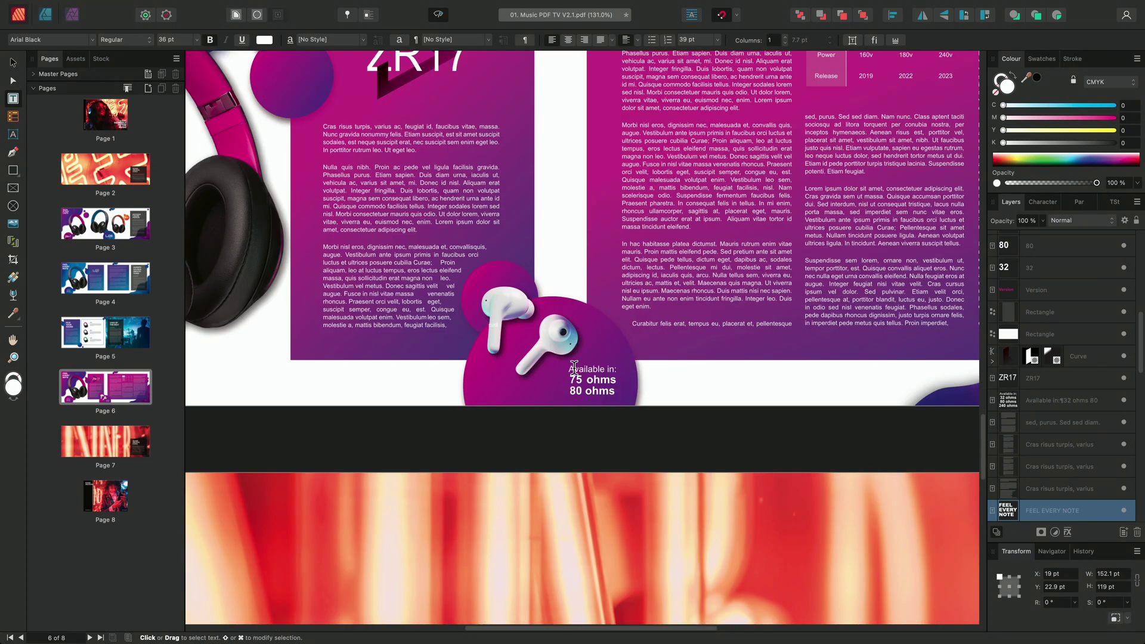
scroll(574, 367, "up", 4)
left_click(556, 374)
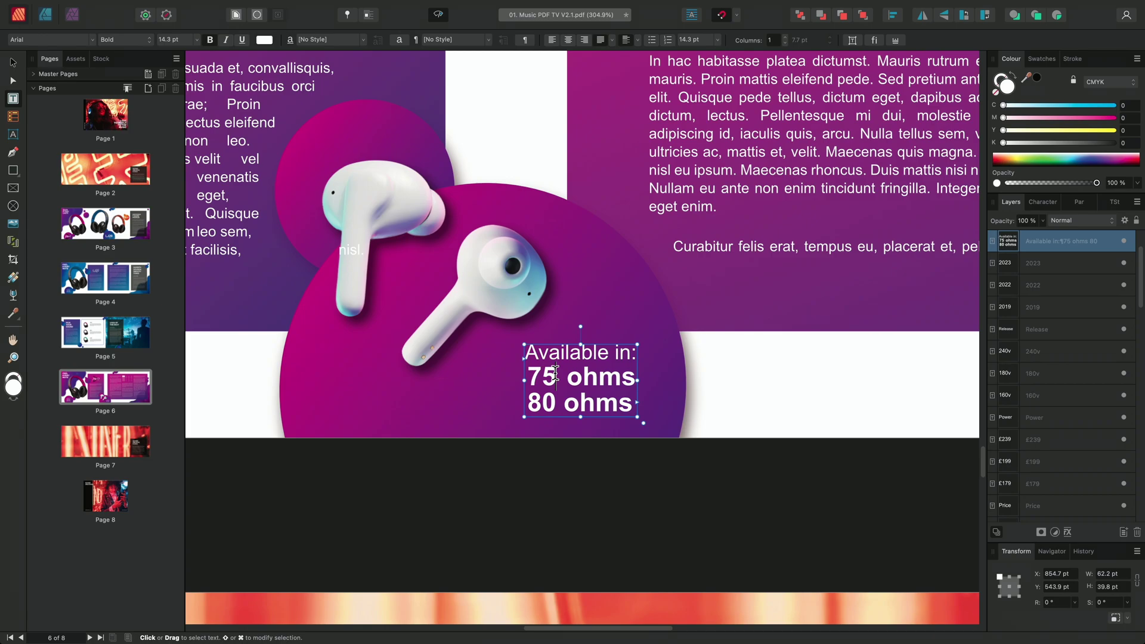
key("BackSpace")
key("BackSpace")
type("32")
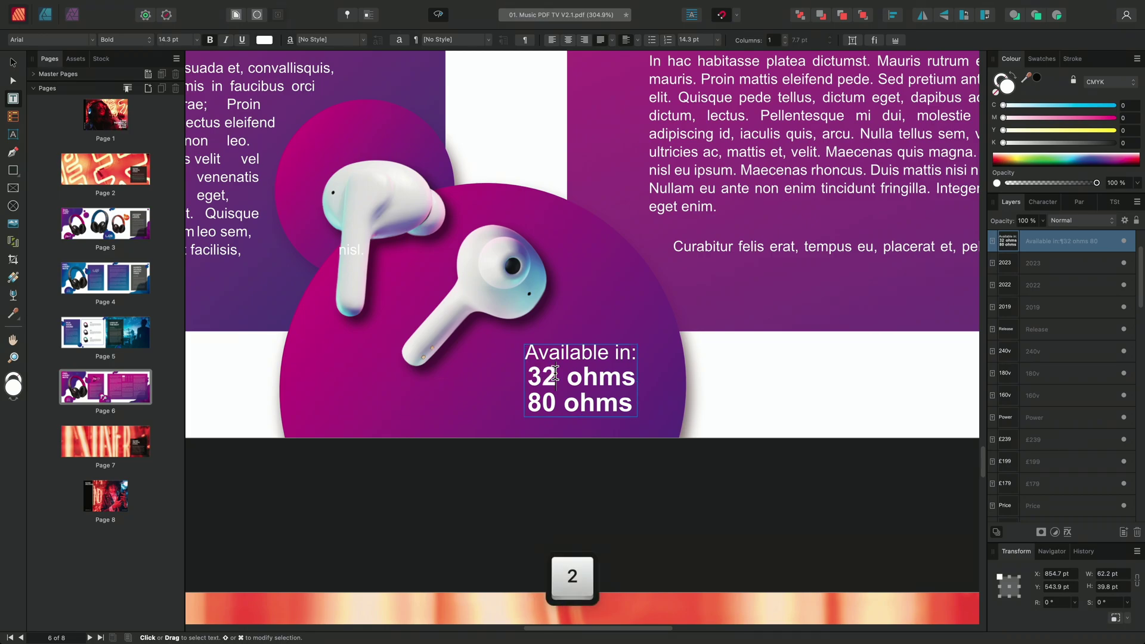
key("Escape")
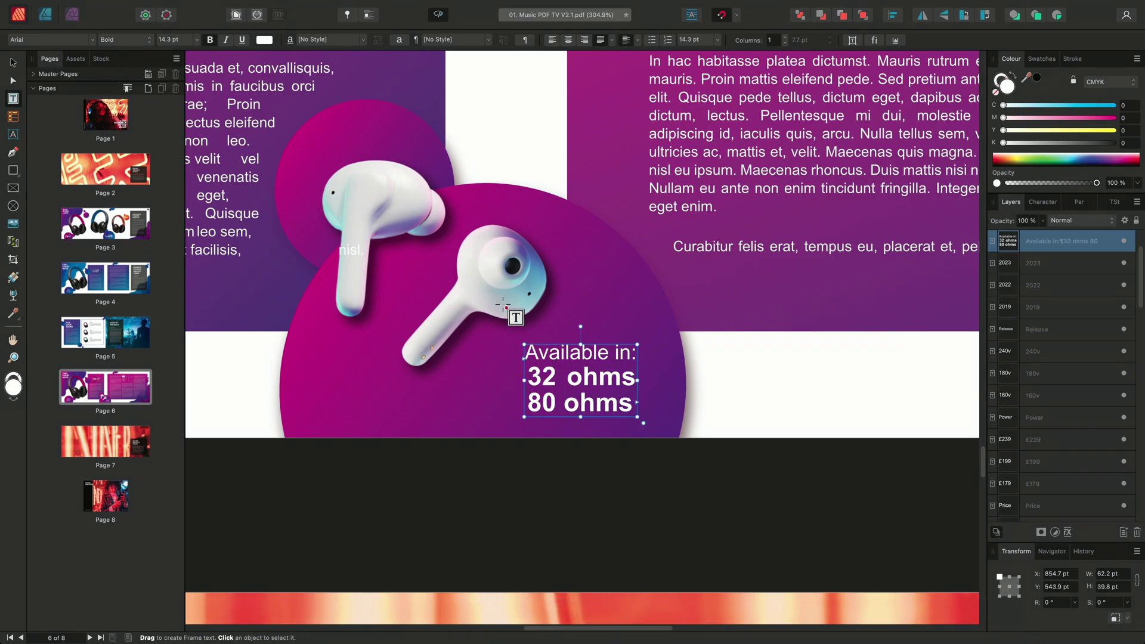
- Reshape the dark triangle behind ZR17 by moving two of its nodes upward
scroll(521, 408, "down", 5)
scroll(470, 246, "down", 3)
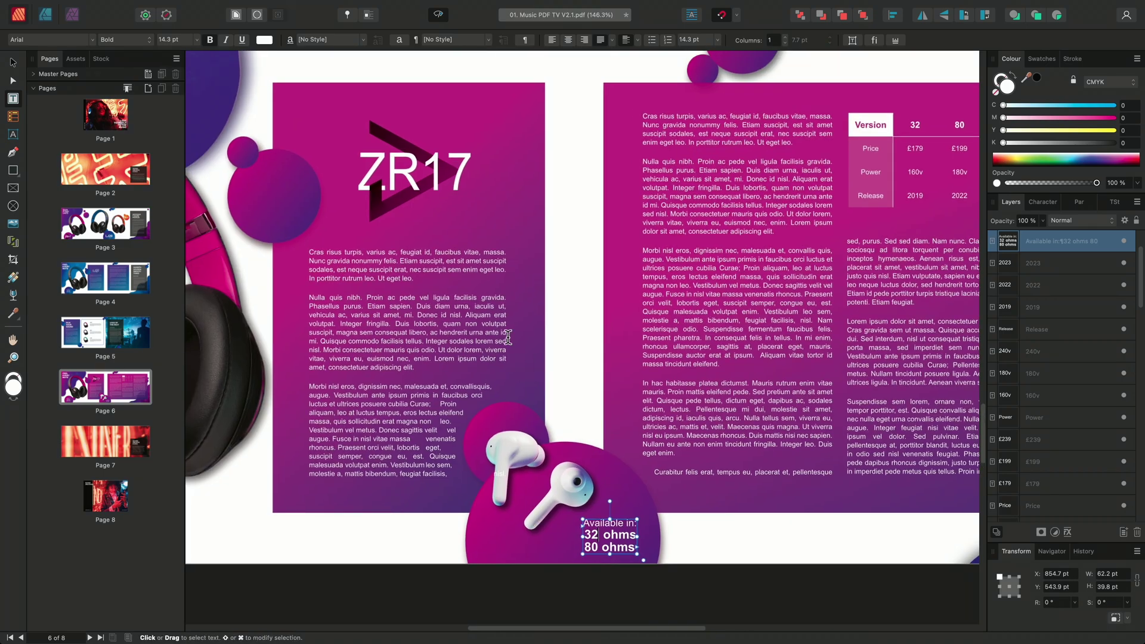
scroll(440, 245, "up", 8)
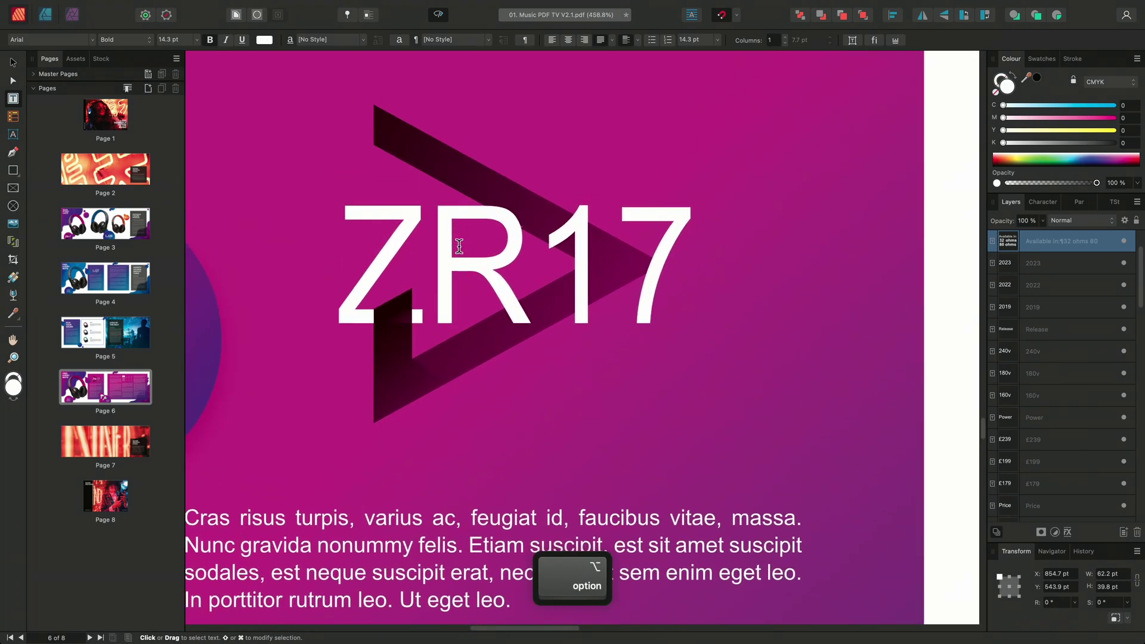
left_click(17, 81)
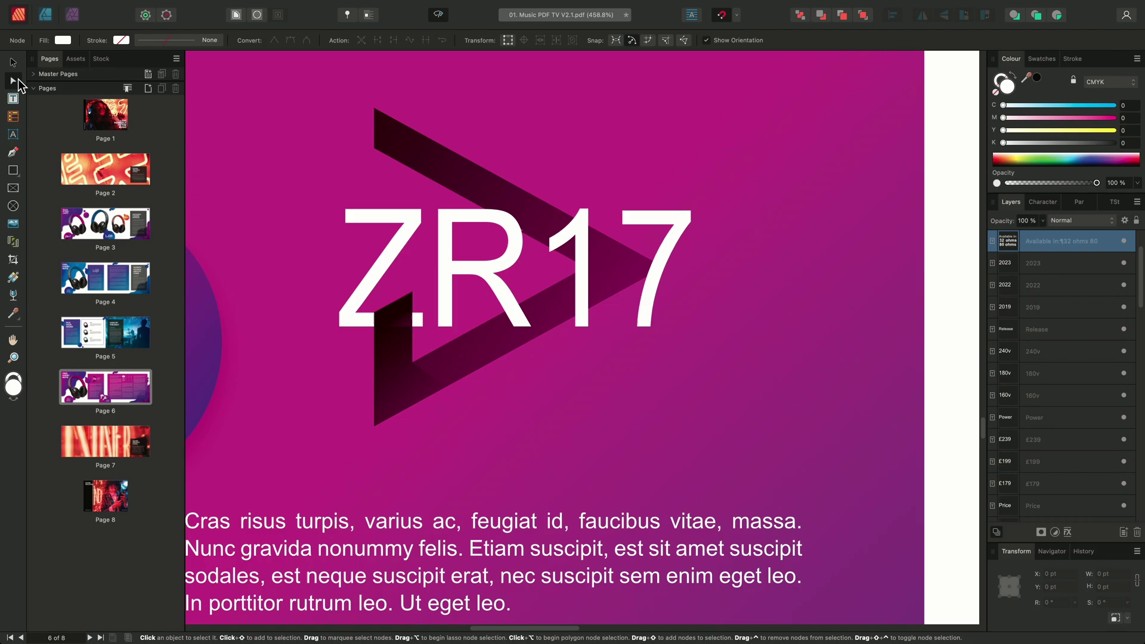
left_click(465, 170)
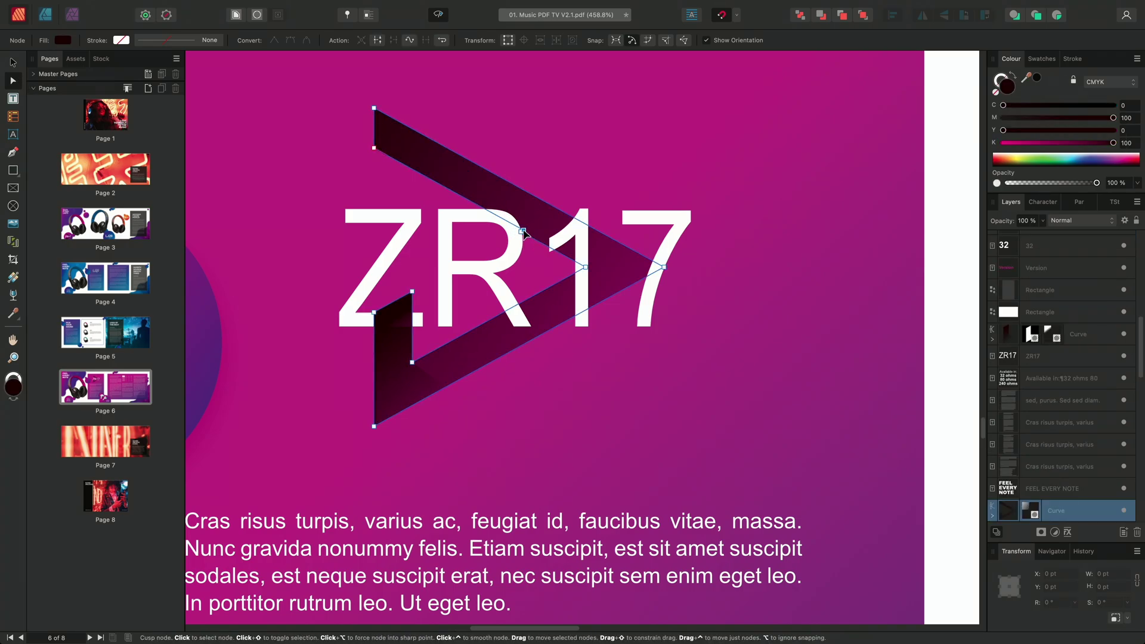
left_click_drag(522, 230, 531, 221)
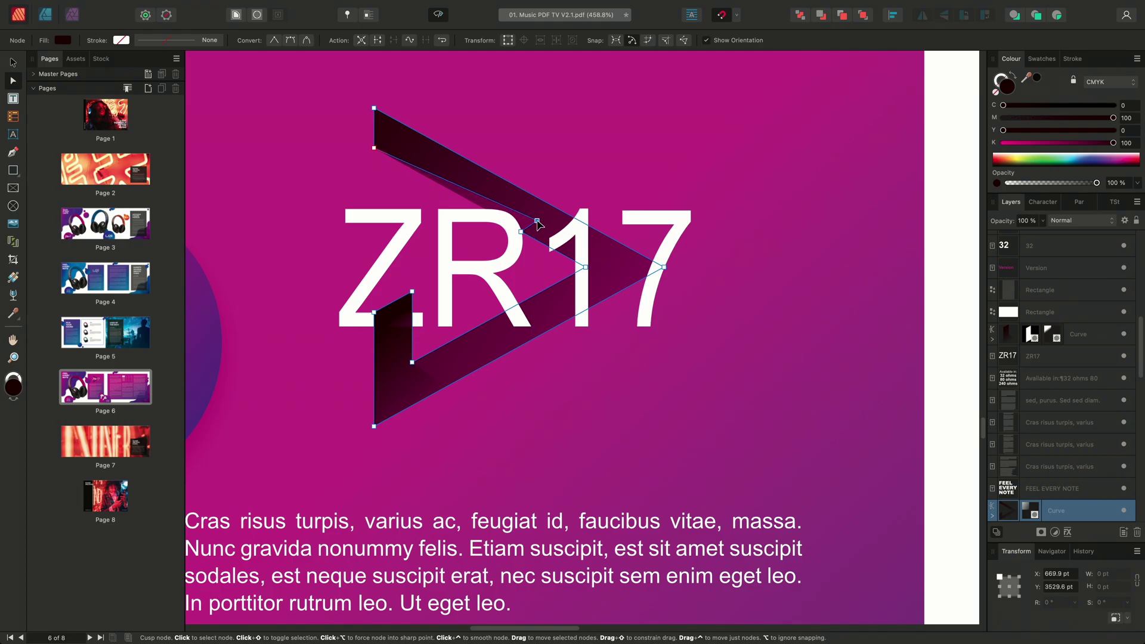
left_click_drag(373, 147, 374, 131)
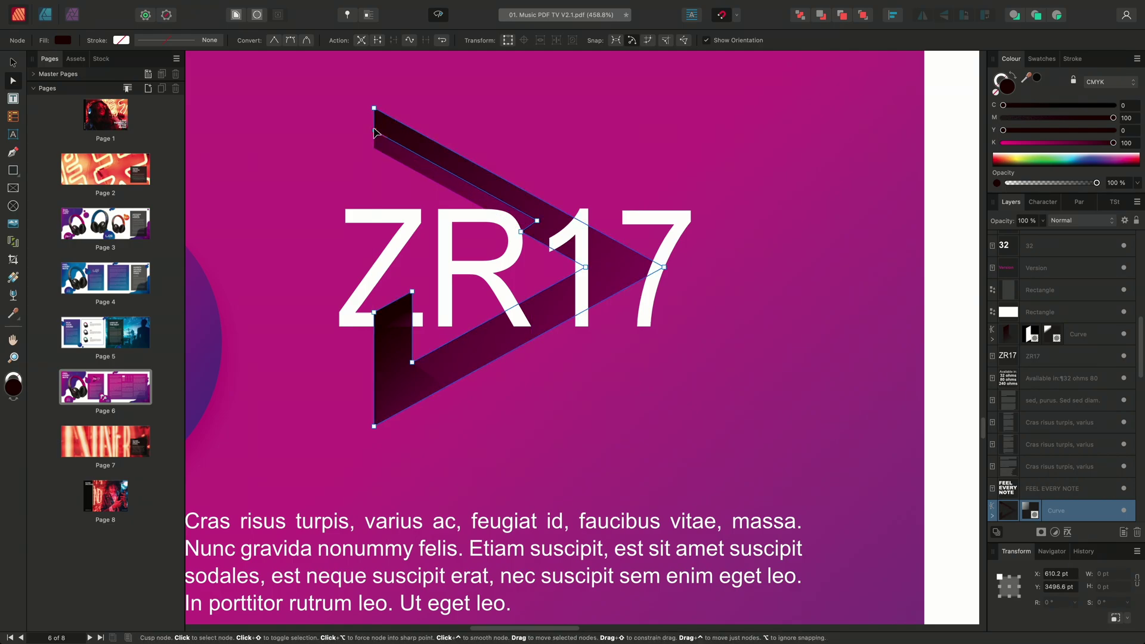
left_click(346, 130)
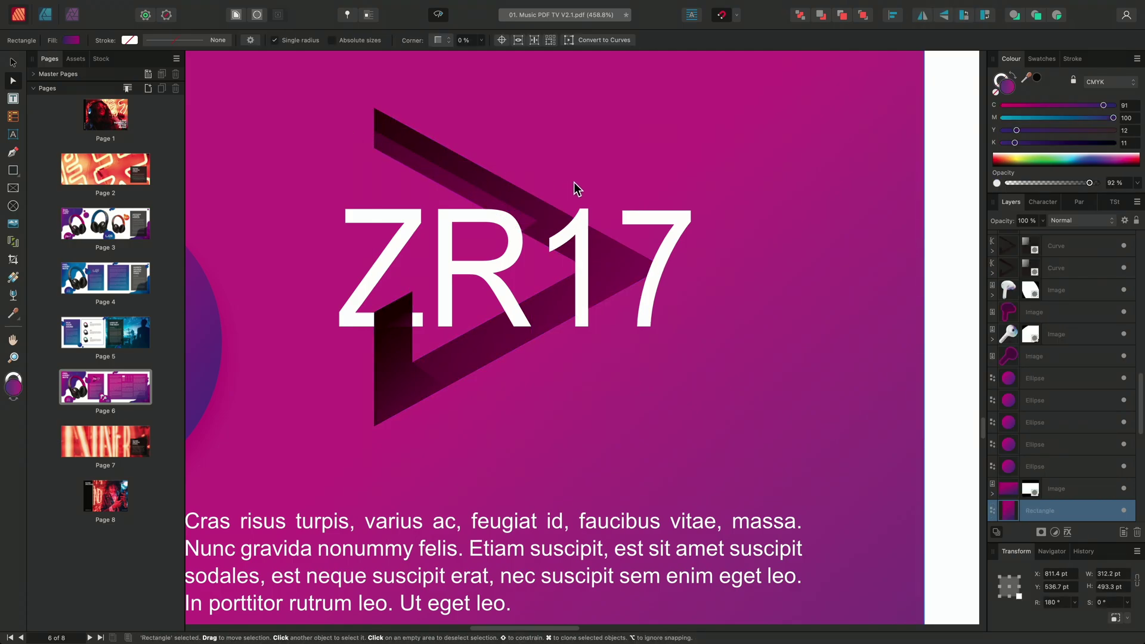
- Delete the rightmost body-text column on the earbuds spread's right page
scroll(573, 181, "down", 10)
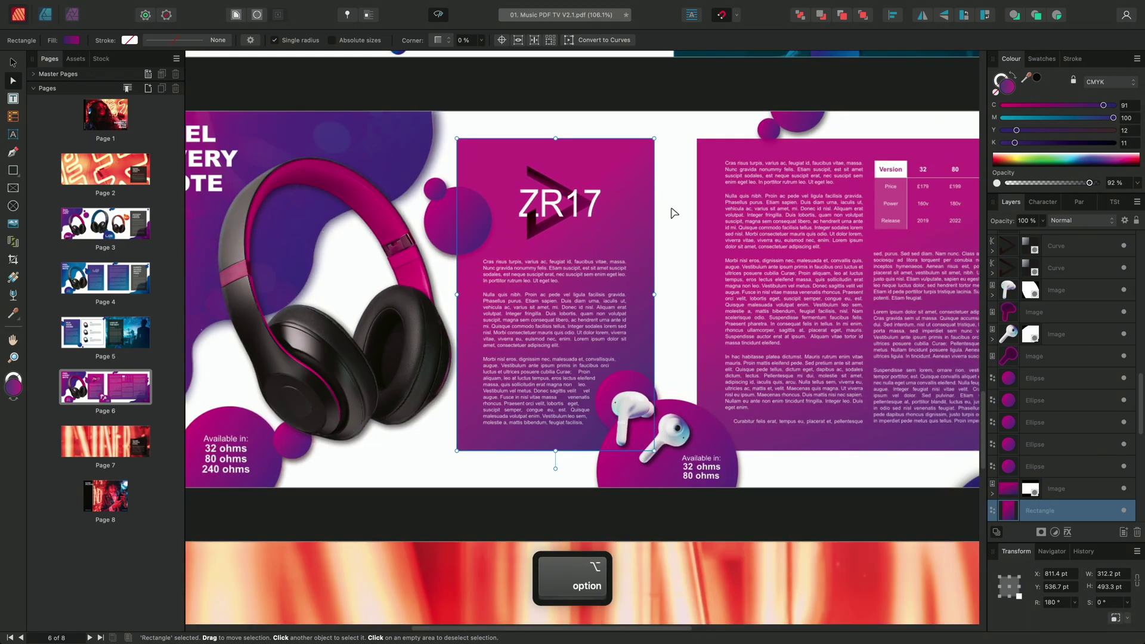
scroll(674, 213, "right", 6)
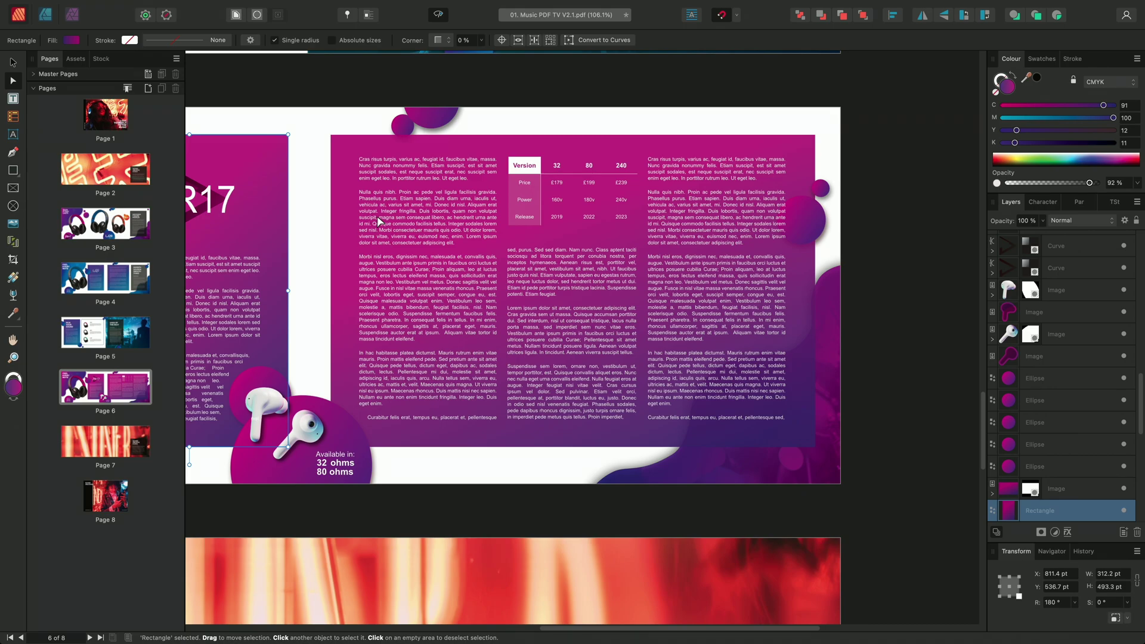
key("v")
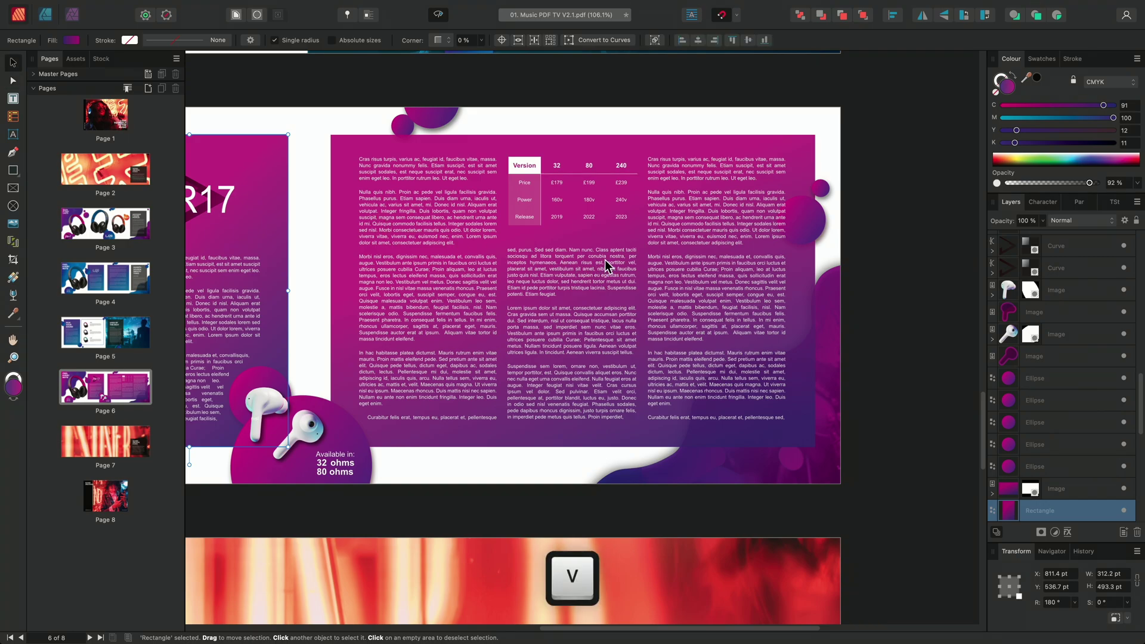
left_click(676, 229)
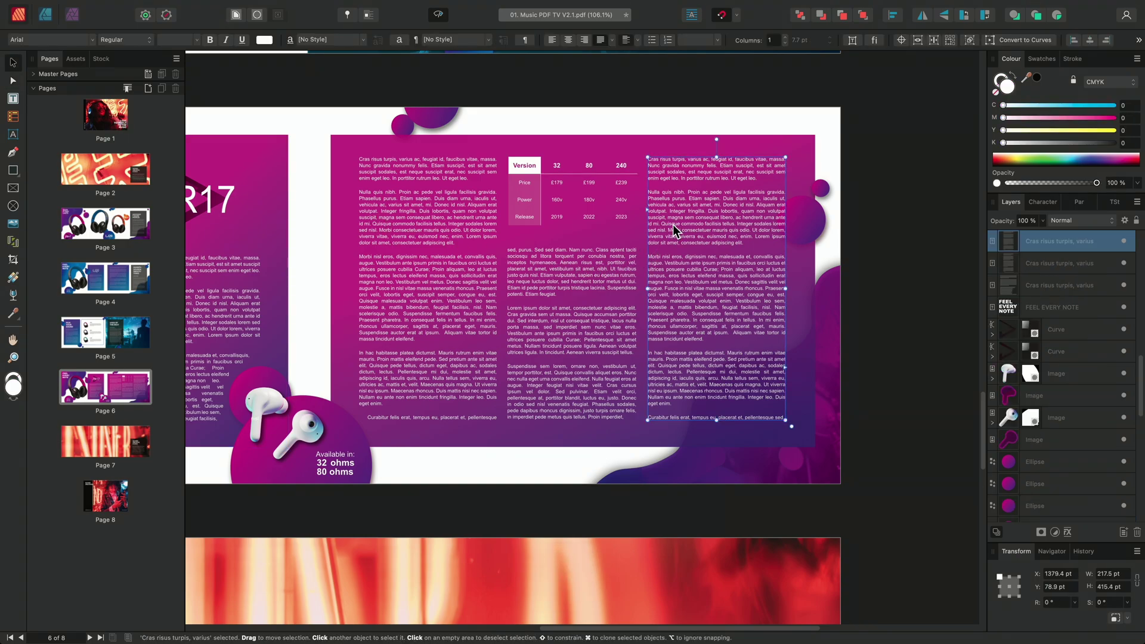
key("BackSpace")
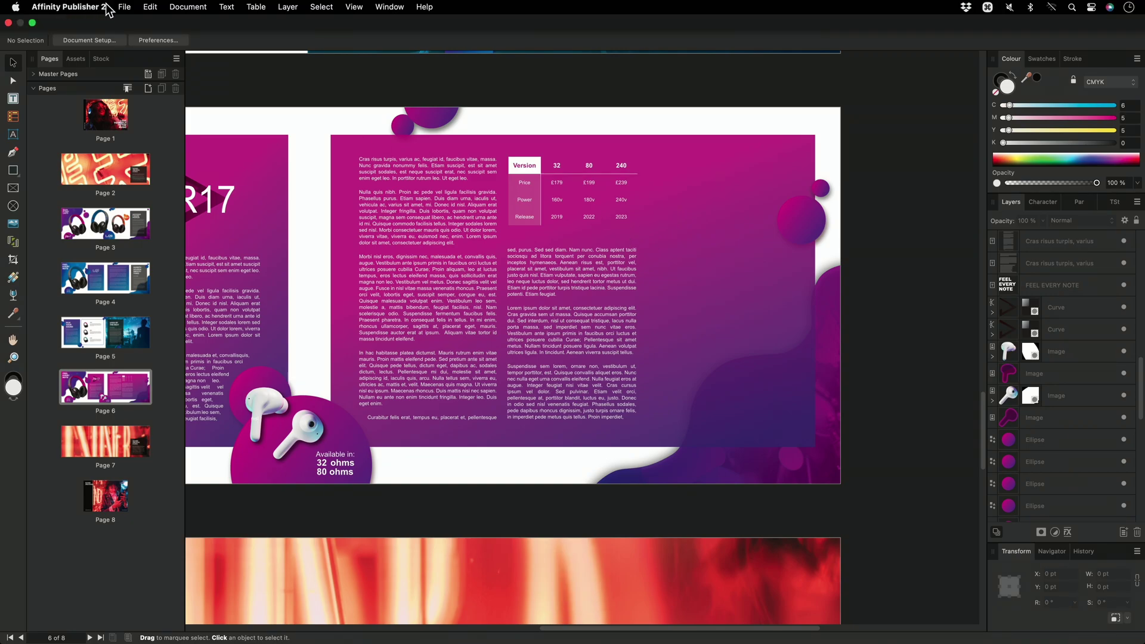
- Place 03. Woman - Headphones.png on the right page, declining the image policy prompt
left_click(125, 8)
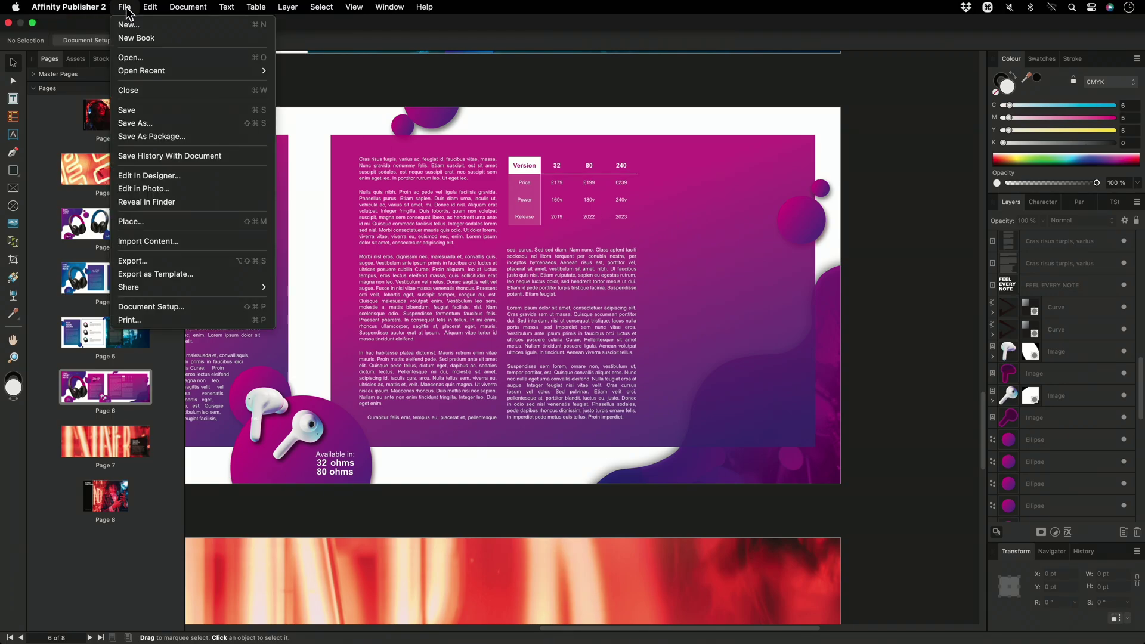
left_click(171, 220)
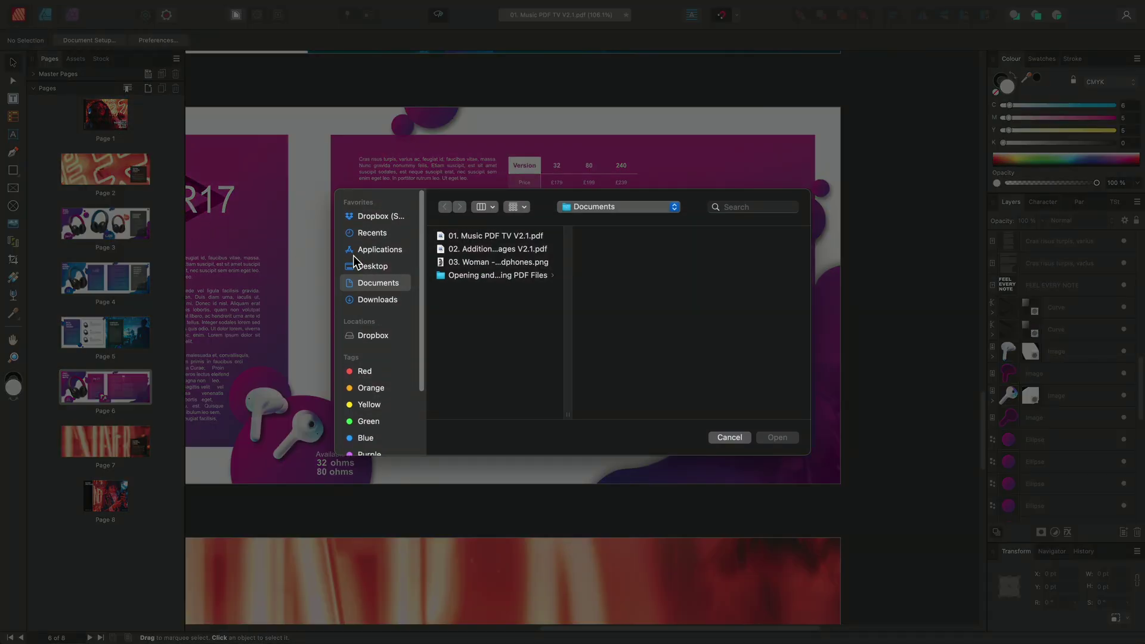
left_click(541, 265)
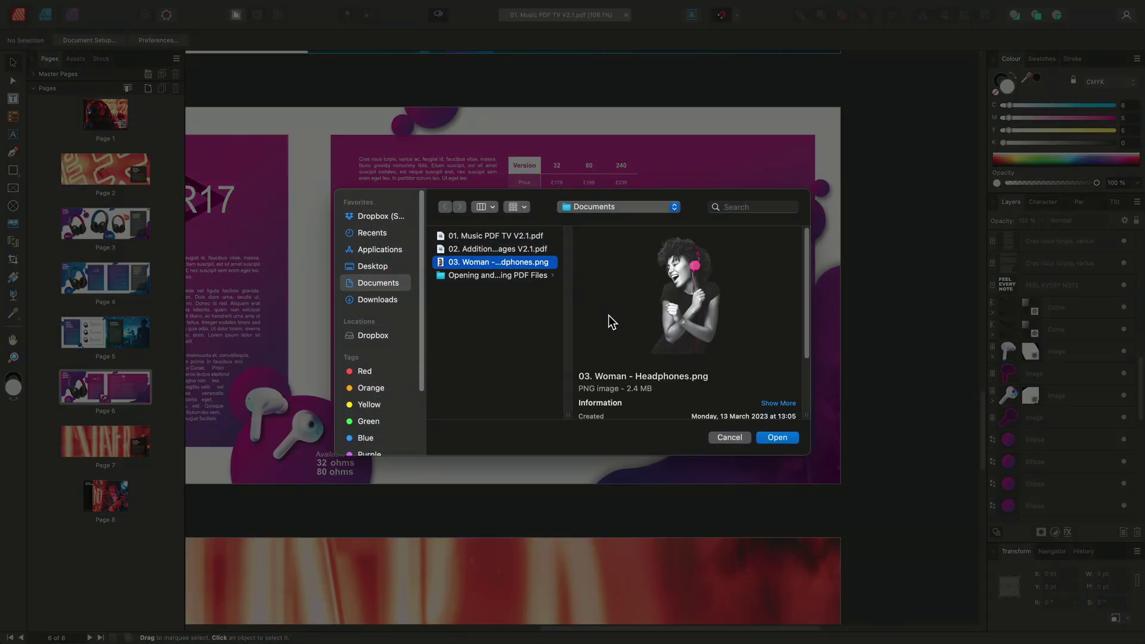
left_click(775, 438)
left_click(552, 260)
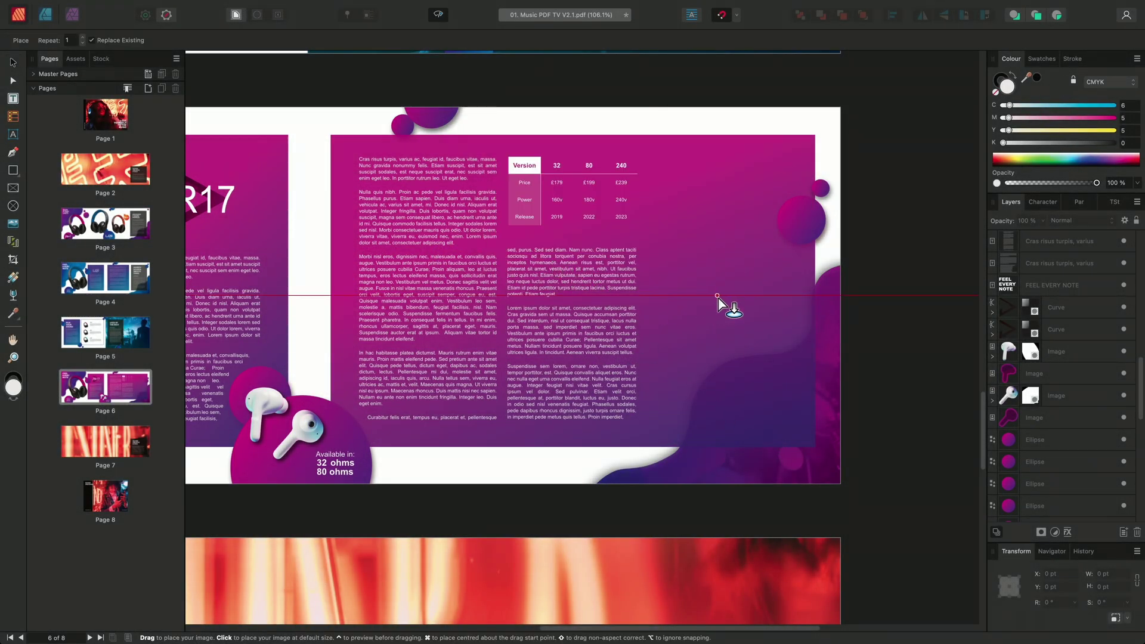
left_click(723, 298)
- Position the photo at the spread's right edge, resized to about 305 × 507 pt
left_click_drag(722, 286, 737, 294)
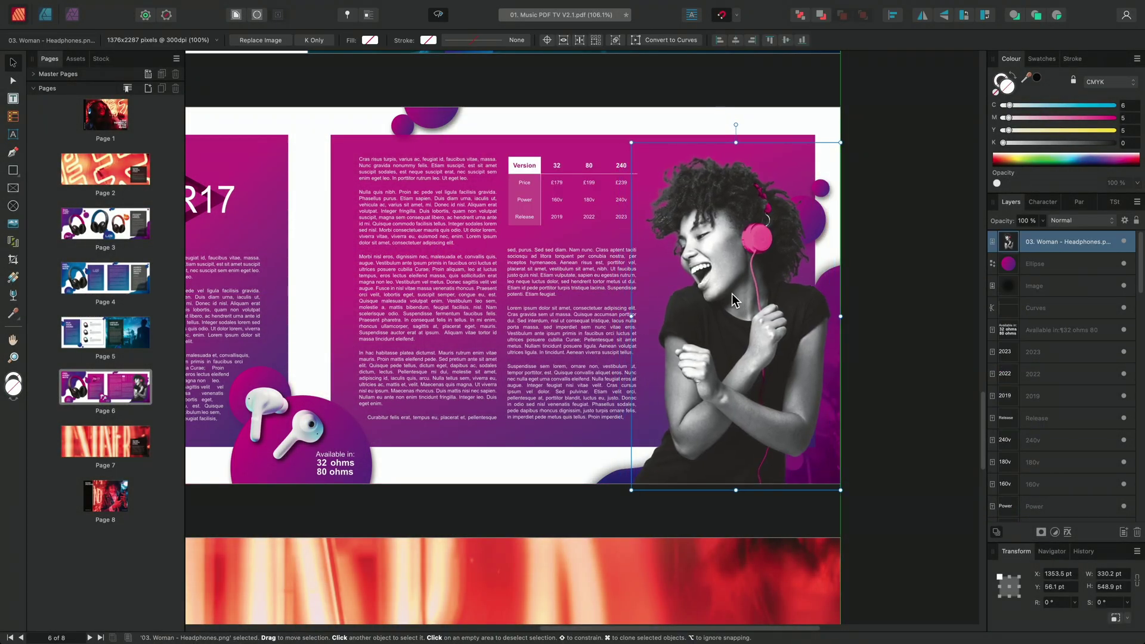
left_click_drag(631, 142, 647, 169)
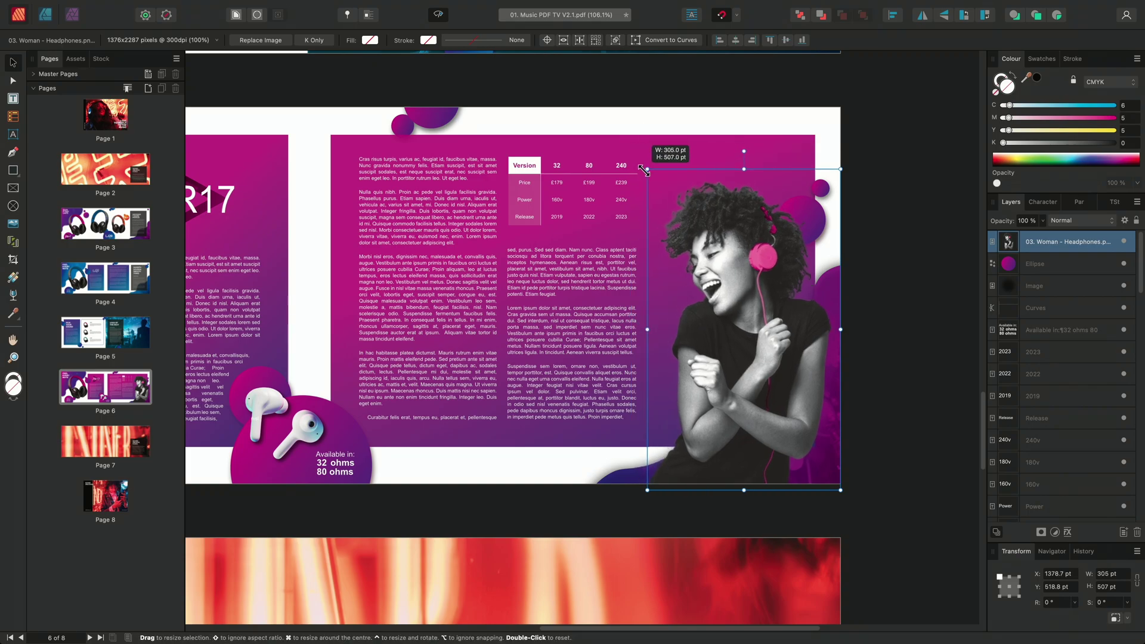
left_click_drag(716, 249, 713, 249)
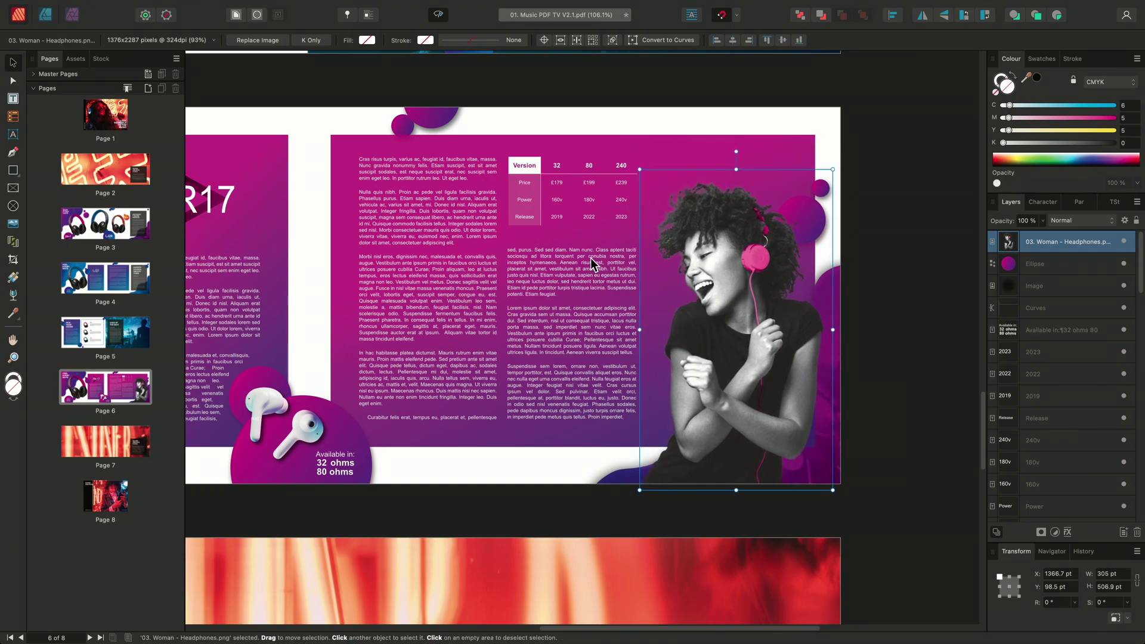
scroll(460, 273, "down", 3)
scroll(685, 279, "left", 5)
scroll(686, 279, "down", 1)
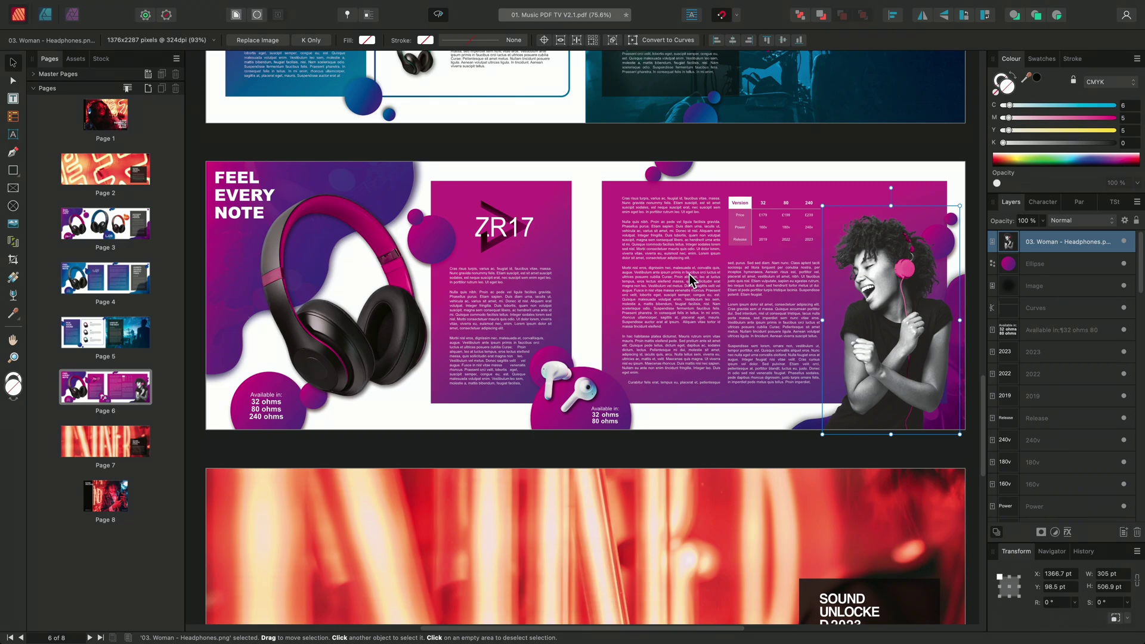
- Add an HSL Shift adjustment with a 70.2° hue shift, tinting the spread blue
key("Escape")
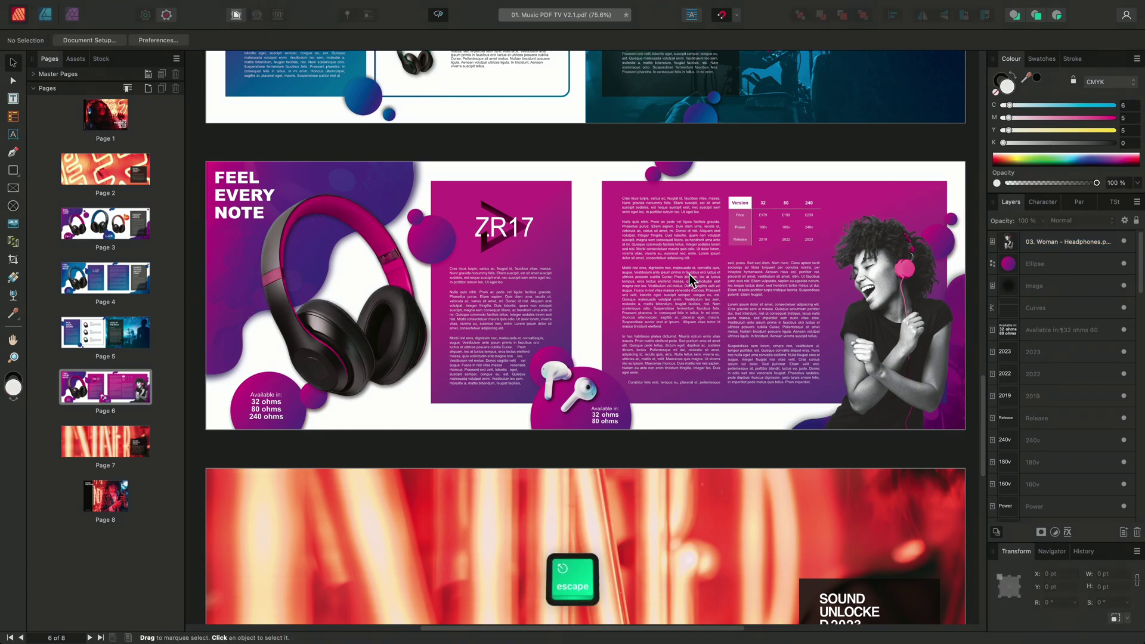
left_click(288, 6)
mouse_move(335, 155)
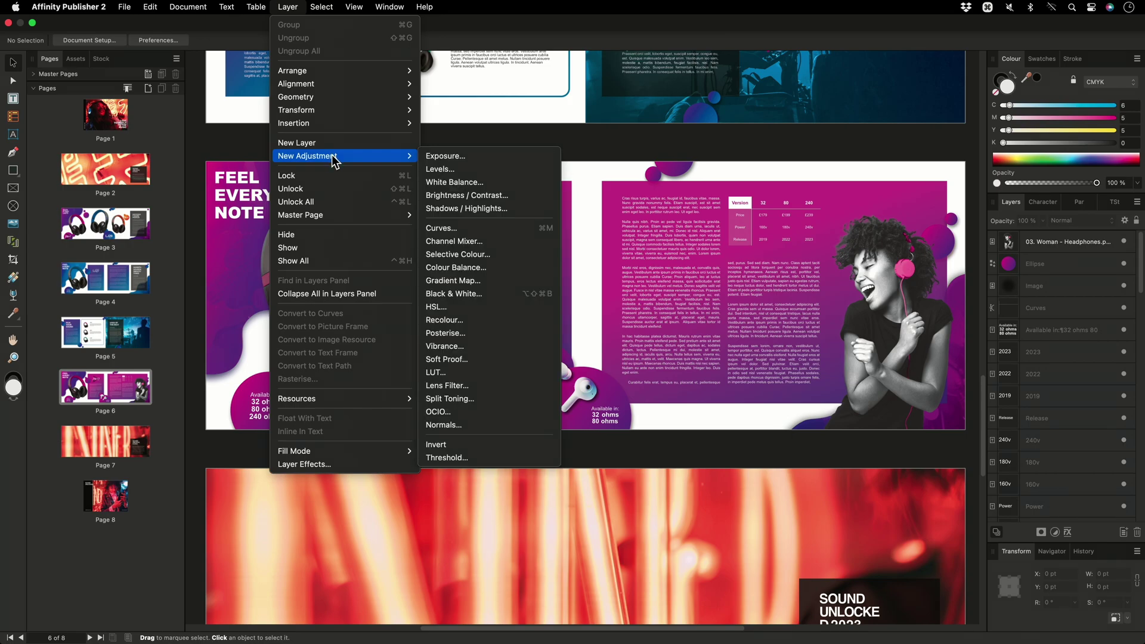
left_click(485, 304)
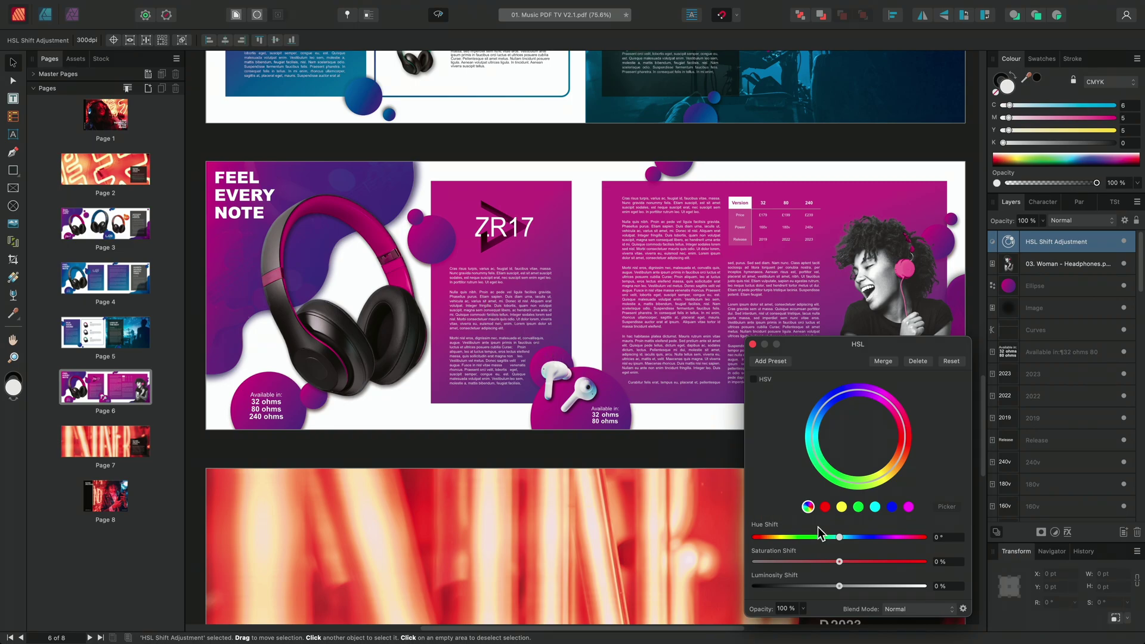
left_click_drag(838, 537, 872, 555)
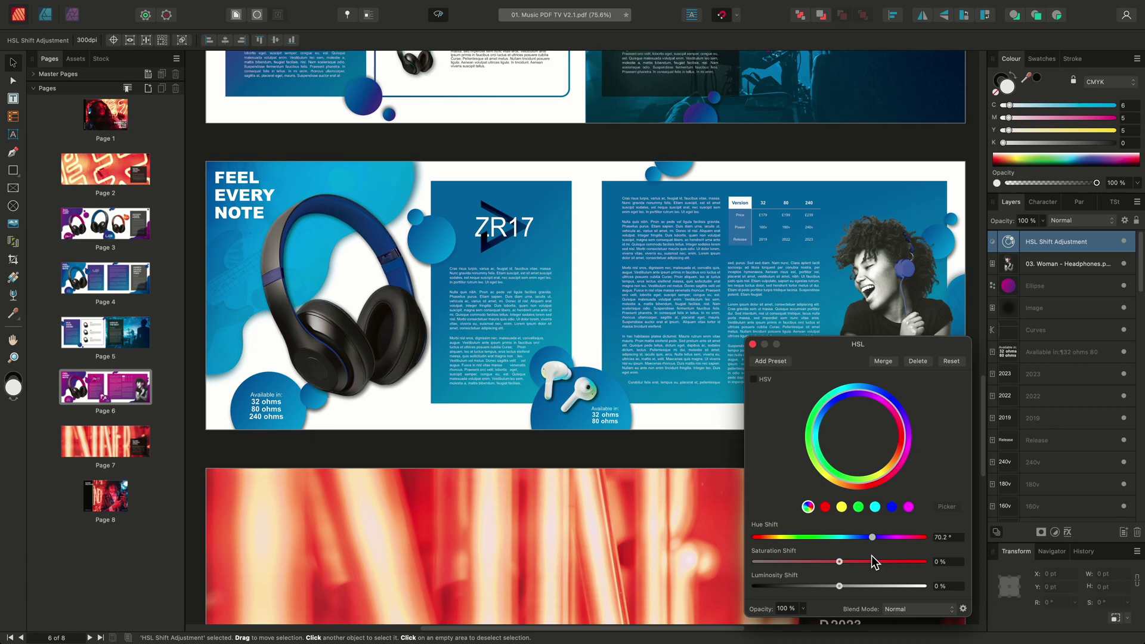
left_click(752, 344)
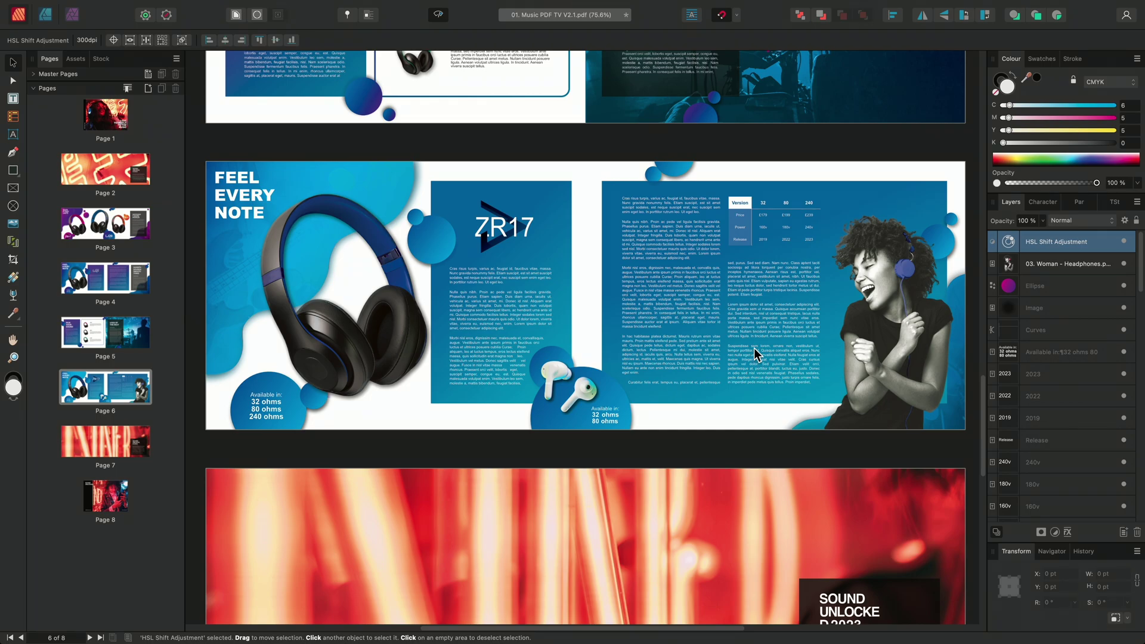
- Compare with the adjustment hidden, then change its hue shift to -88.5° for red-orange
left_click(1123, 242)
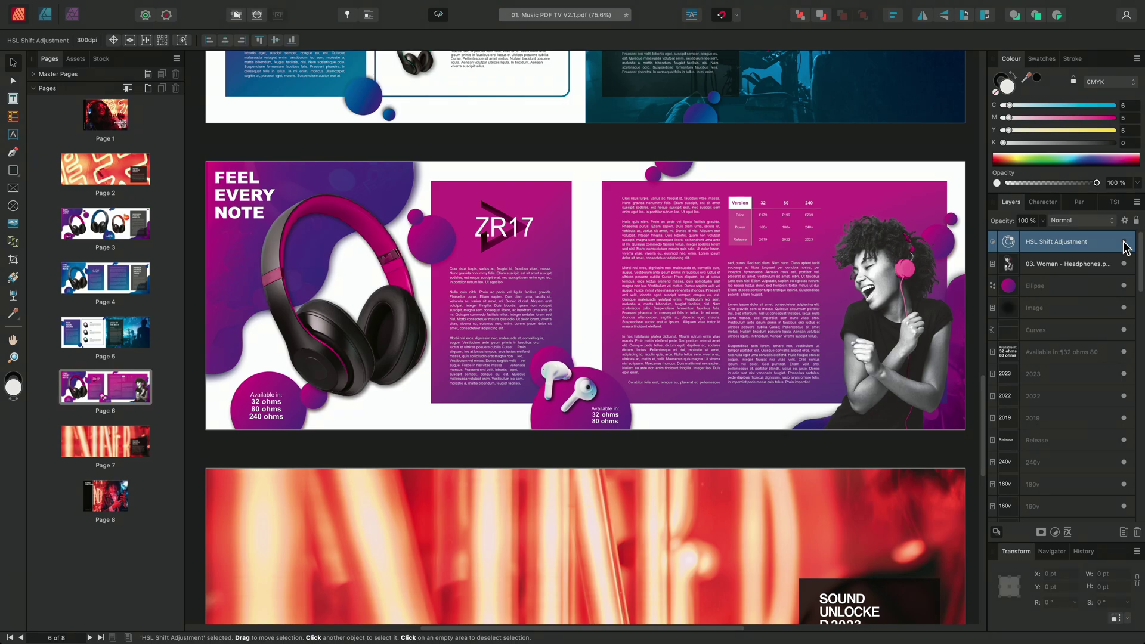
left_click(1124, 242)
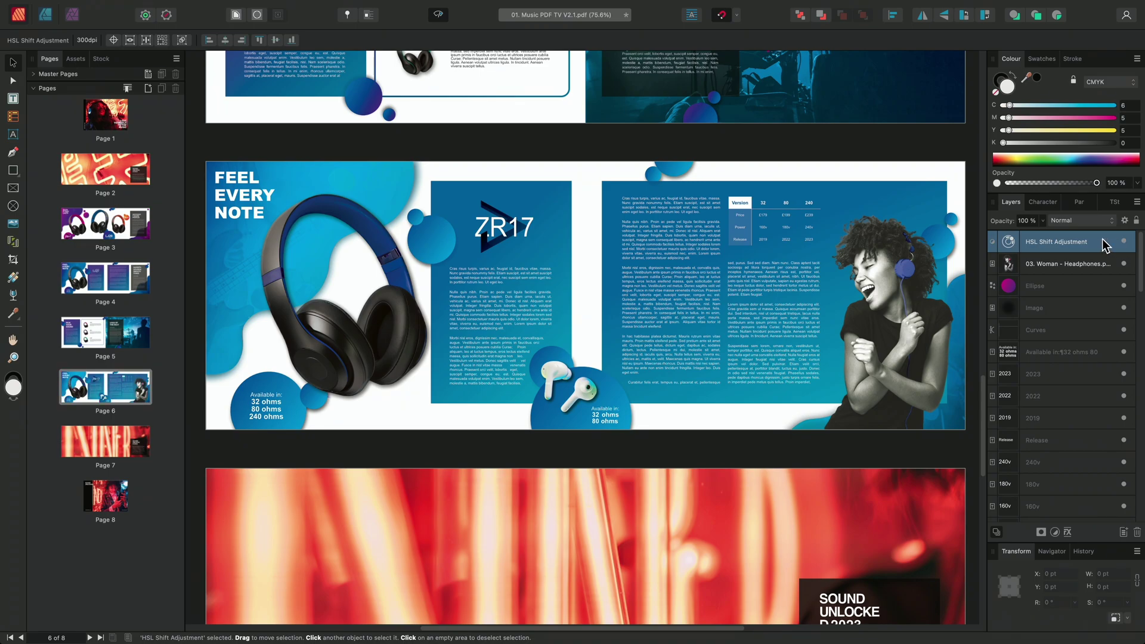
double_click(1008, 242)
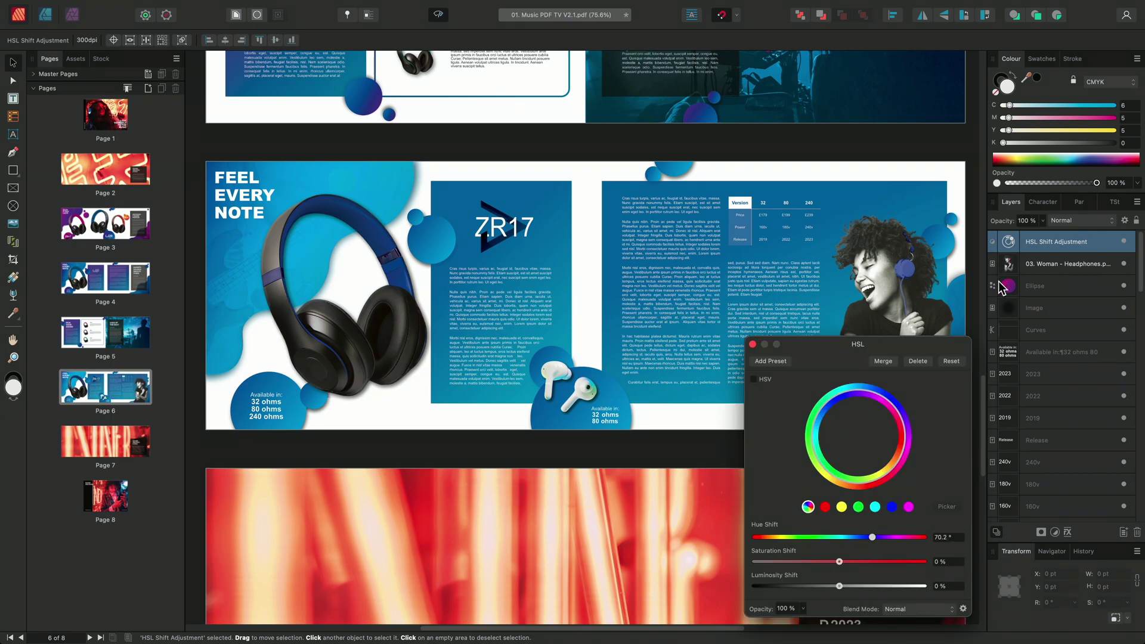
left_click_drag(871, 538, 798, 538)
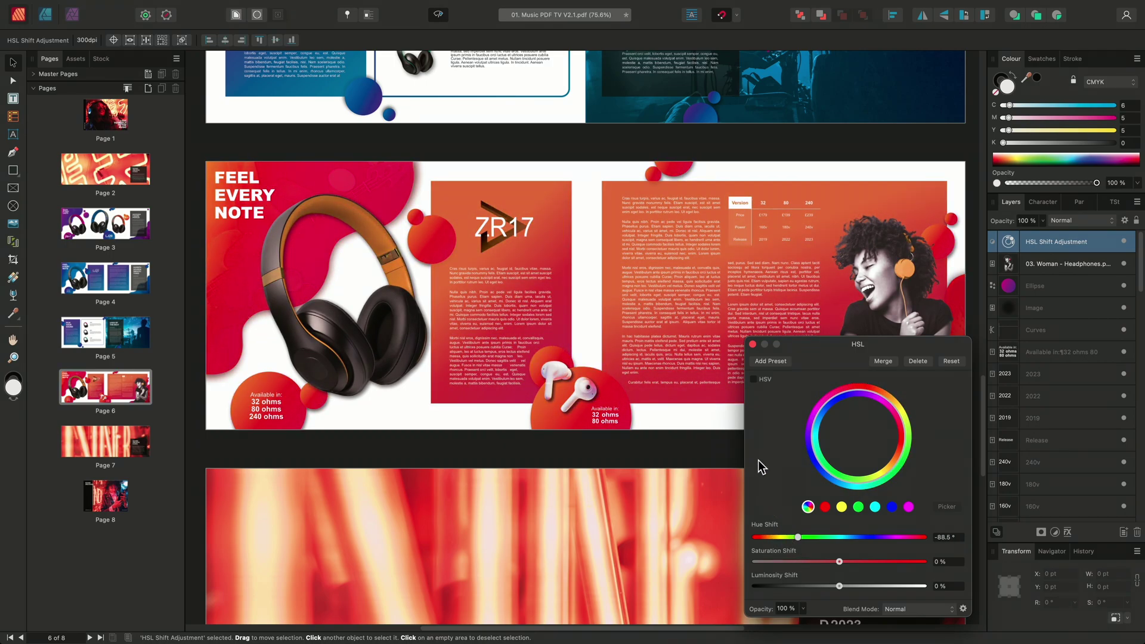
left_click(752, 344)
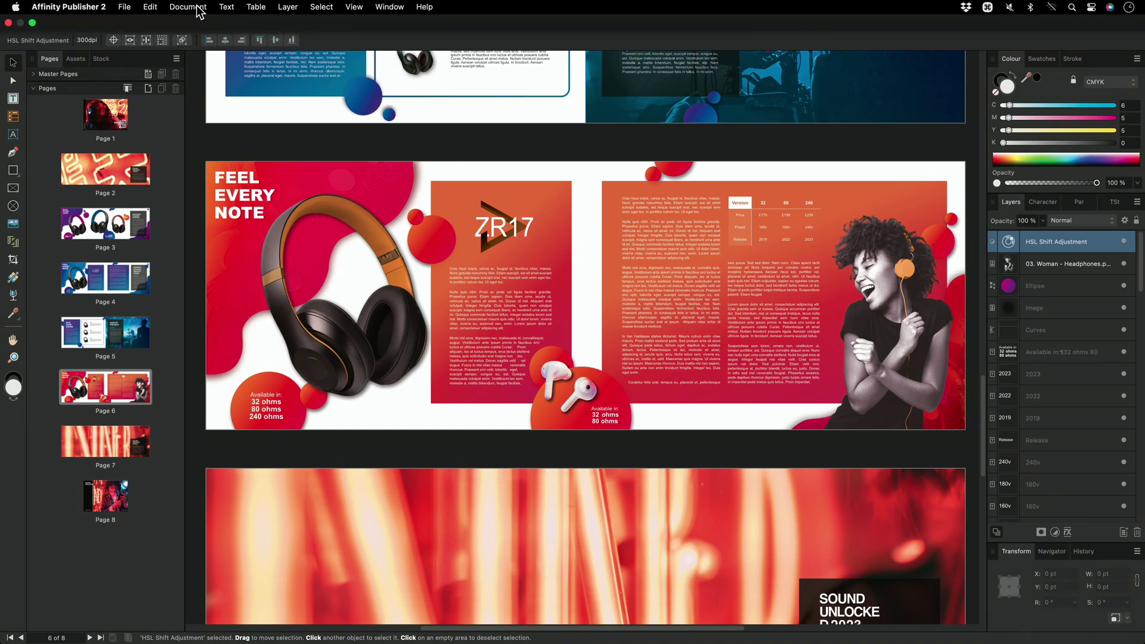
- Insert the pages from 02. Additional Pages V2.1.pdf after page 6
left_click(199, 7)
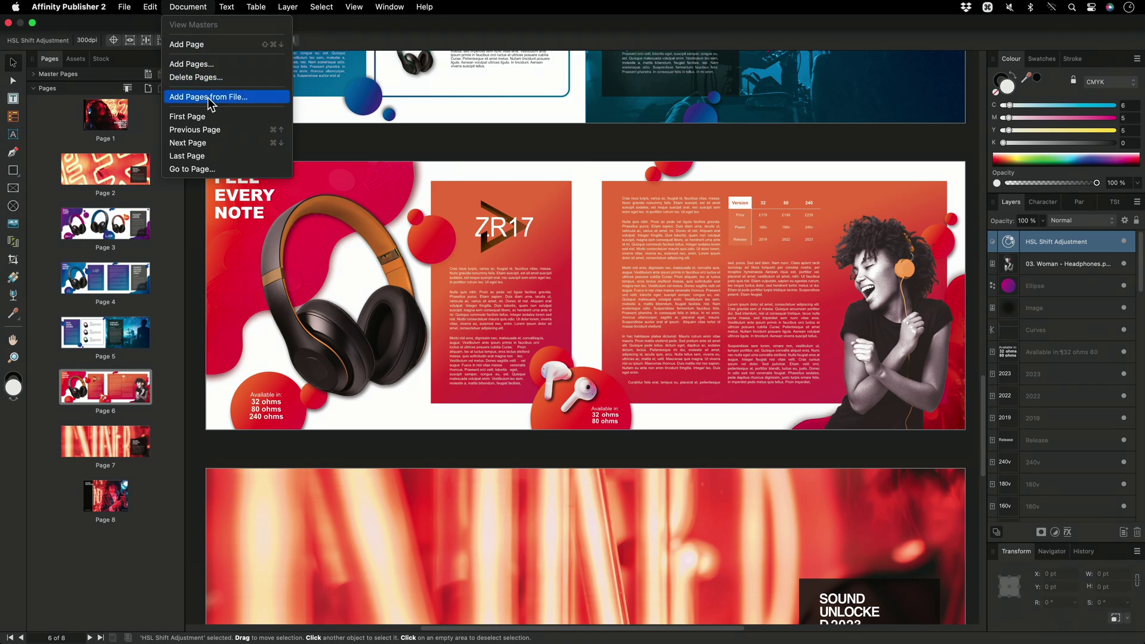
left_click(210, 101)
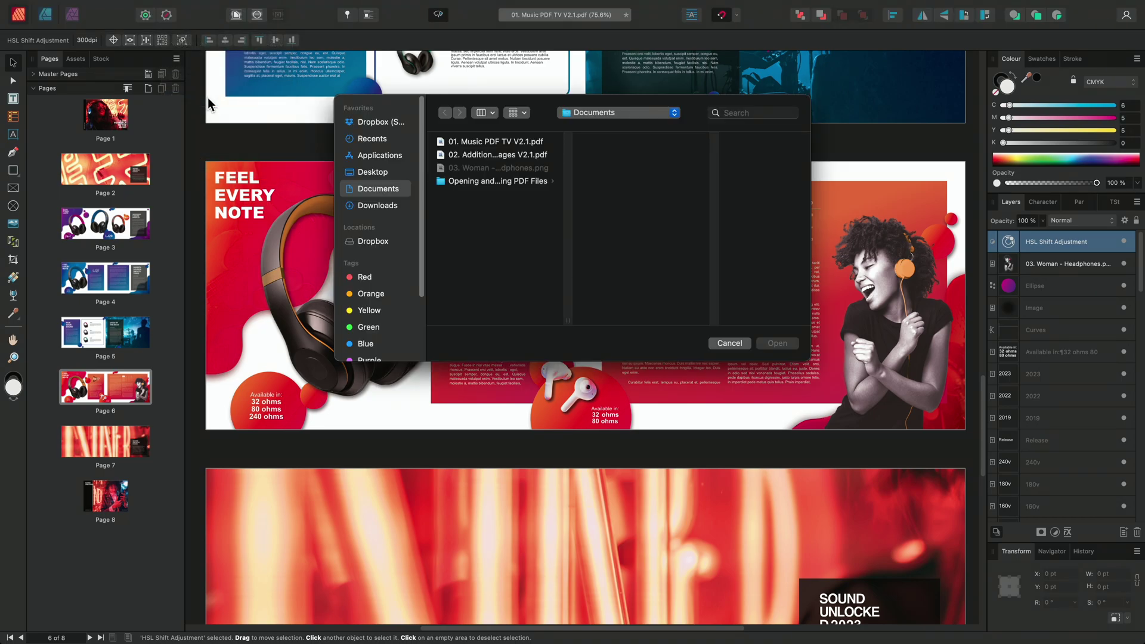
left_click(494, 156)
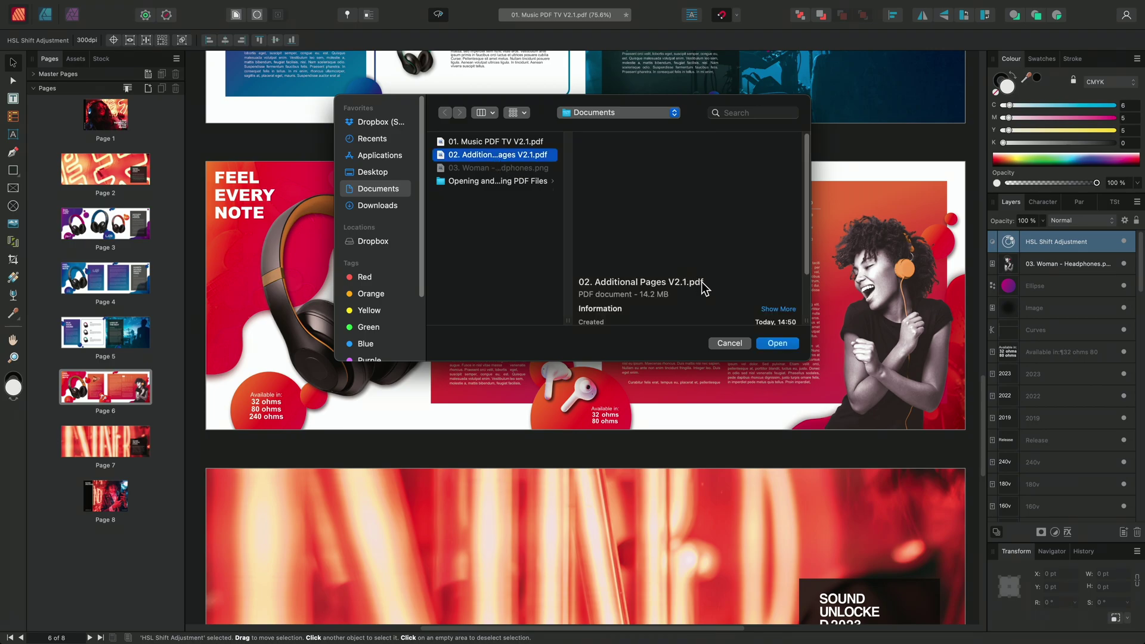
left_click(777, 344)
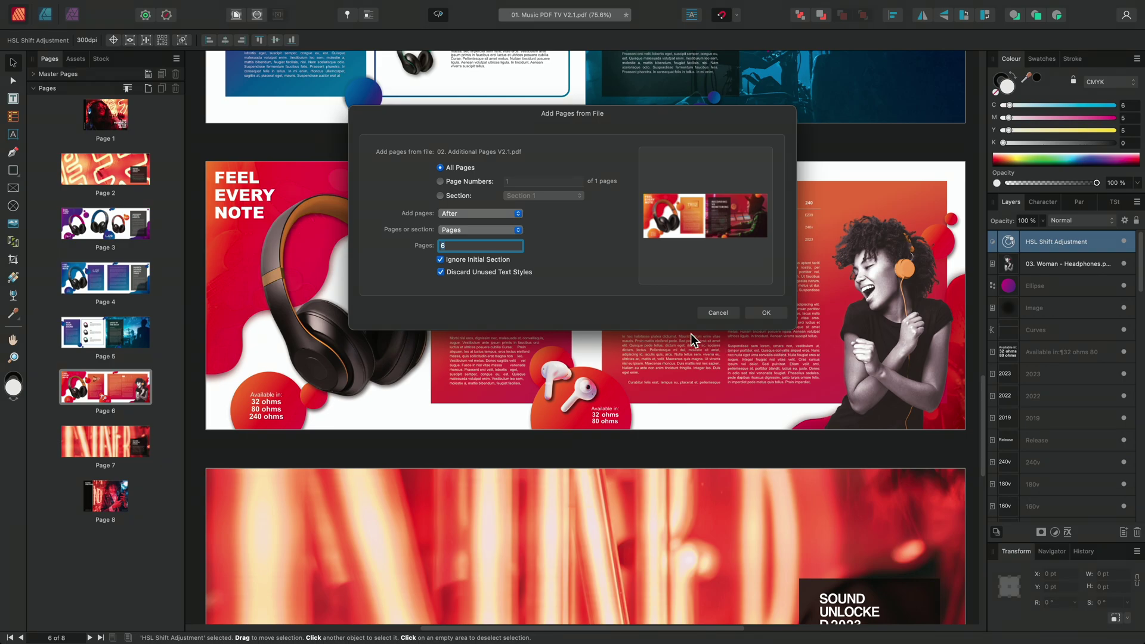
left_click(511, 245)
left_click(762, 313)
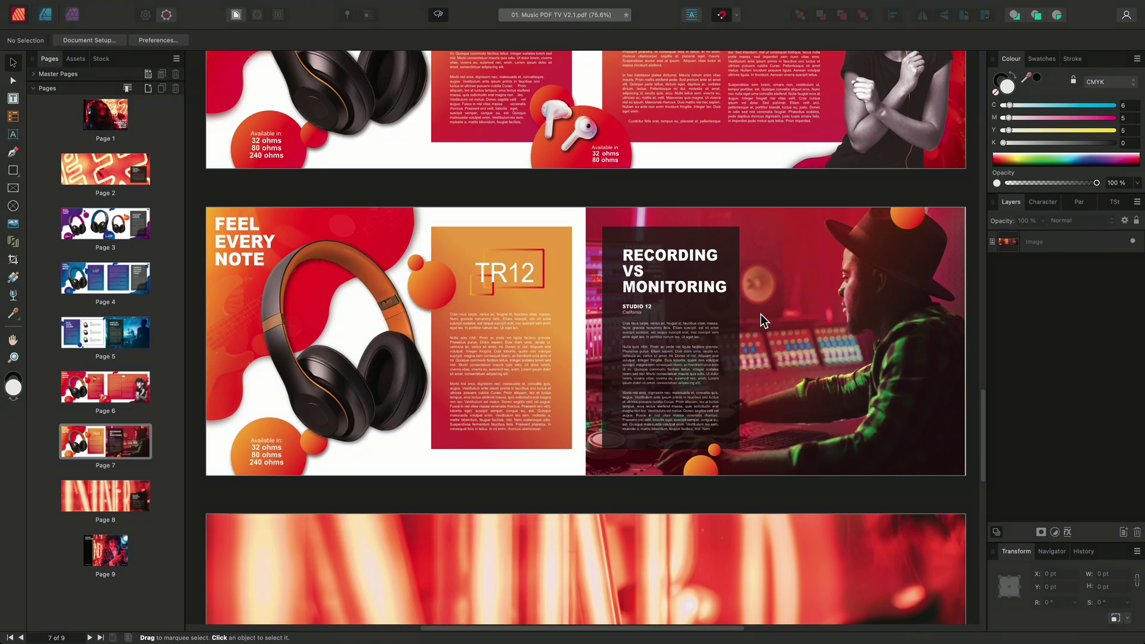
- Export the catalogue as PDF with the PDF (for print) preset and all fonts embedded
left_click(124, 6)
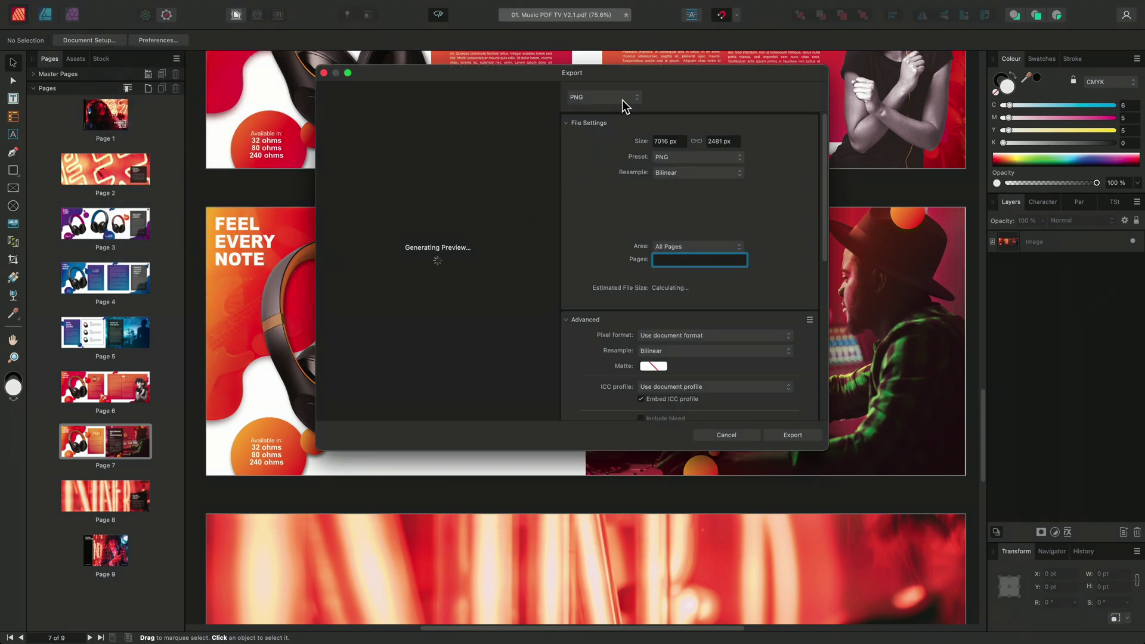
left_click(623, 100)
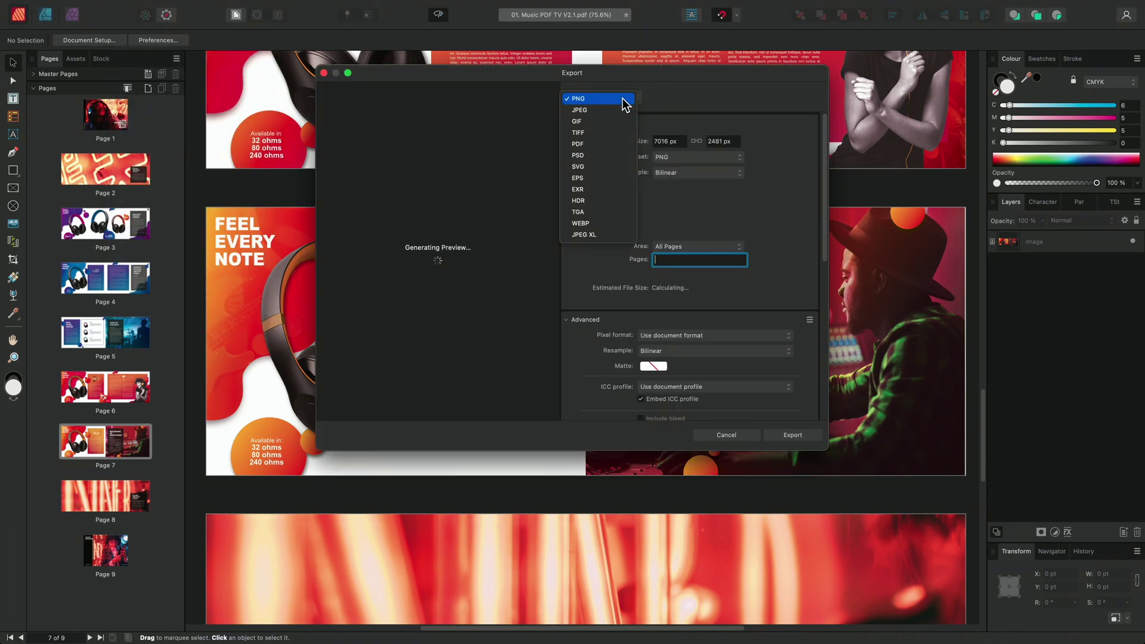
left_click(614, 146)
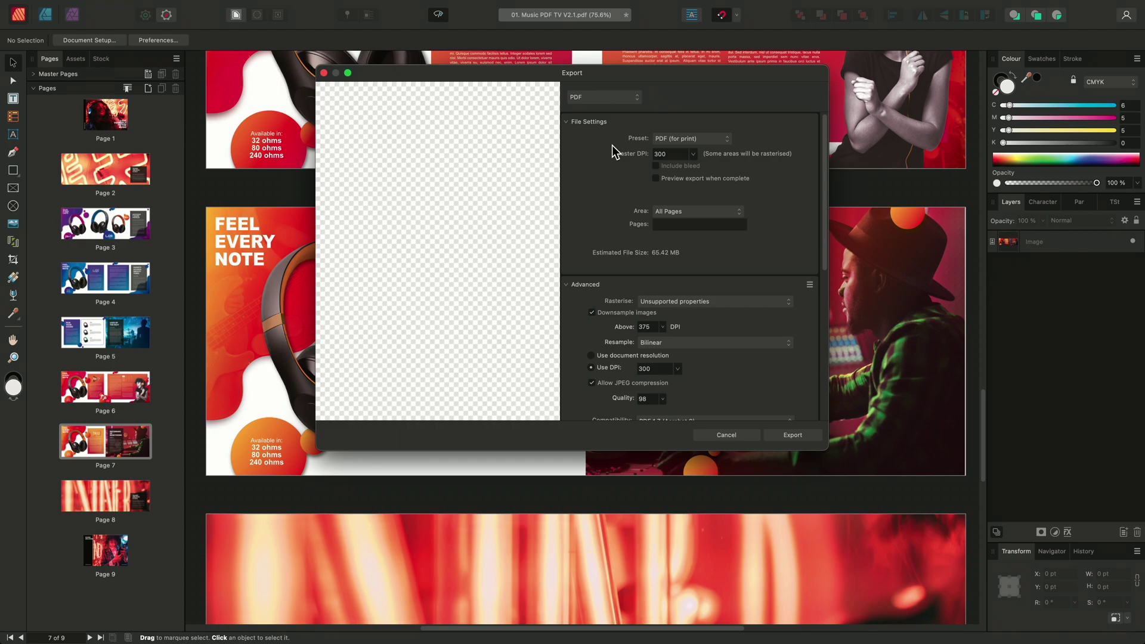
left_click(725, 139)
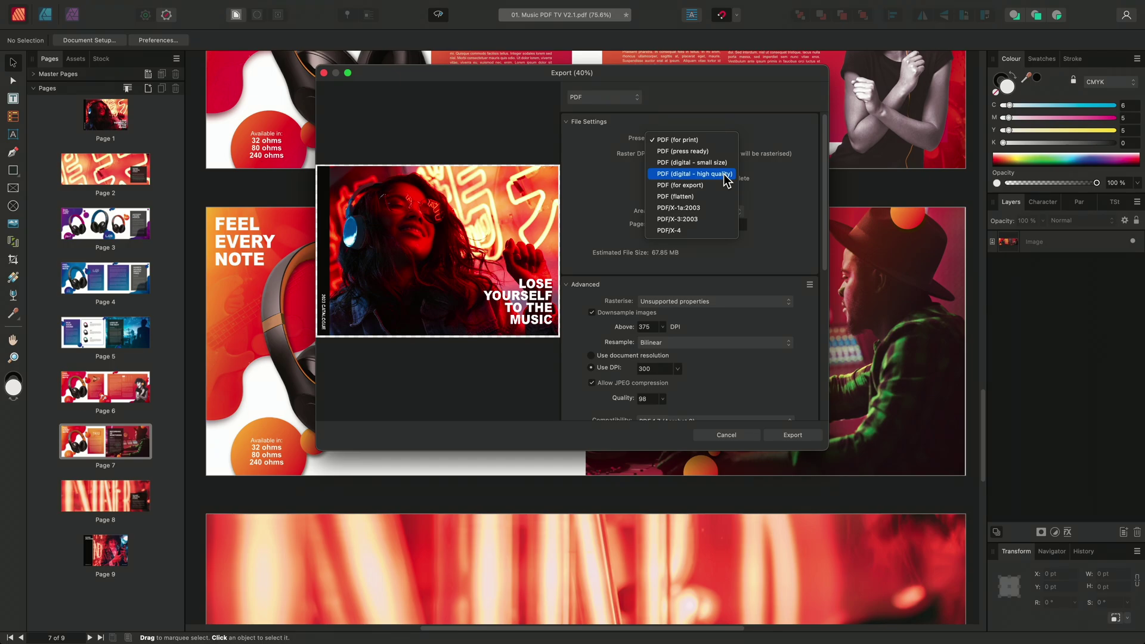
left_click(761, 175)
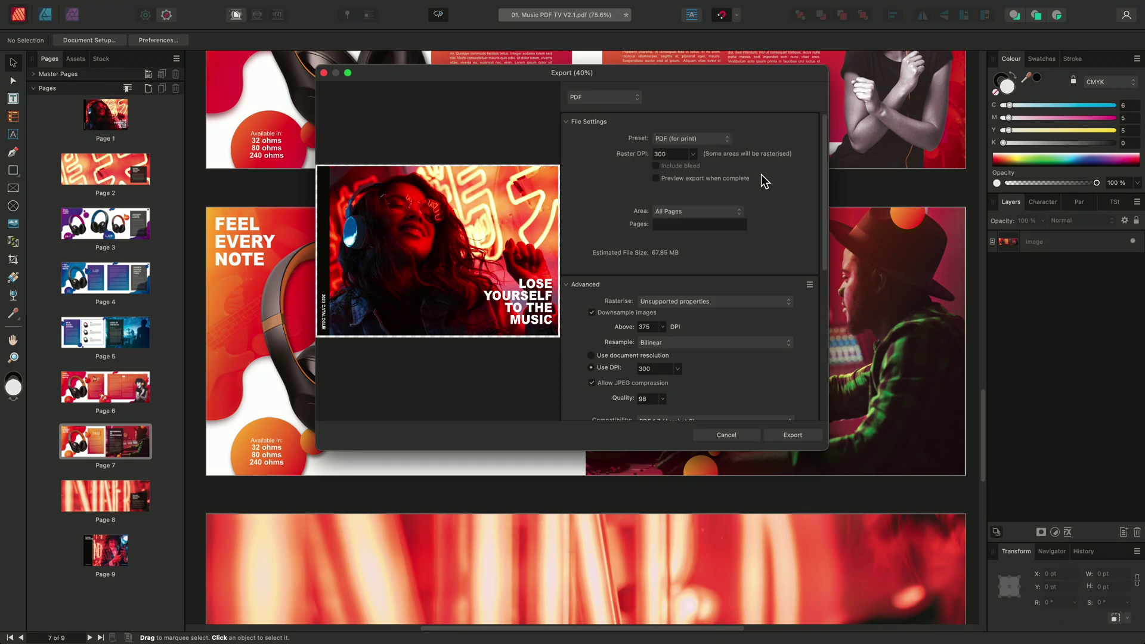
left_click_drag(825, 156, 824, 325)
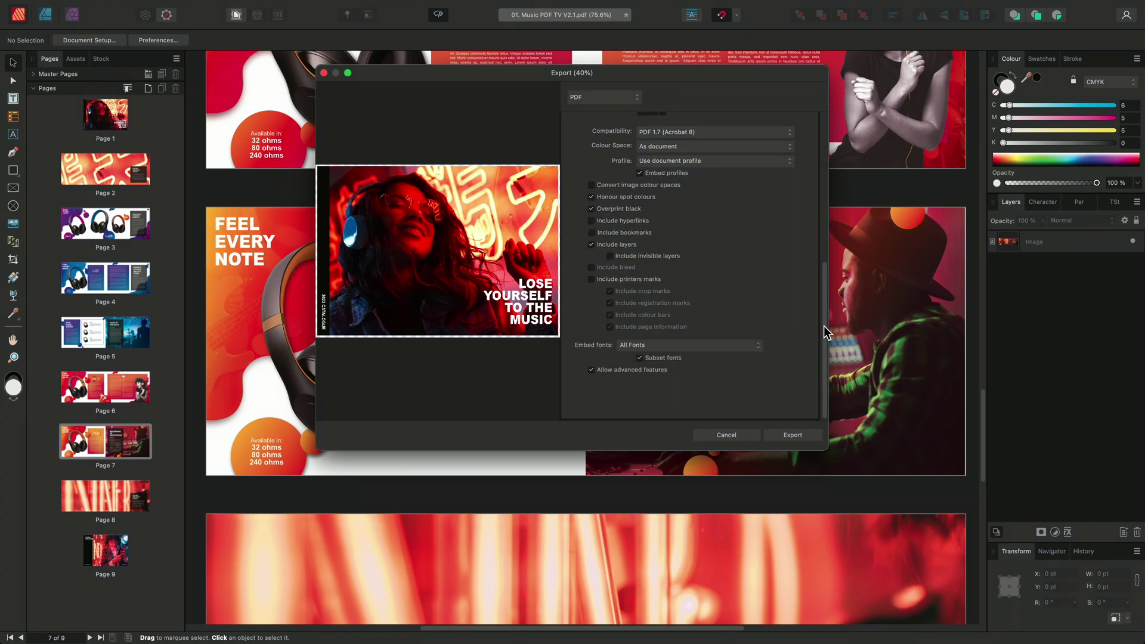
left_click(757, 347)
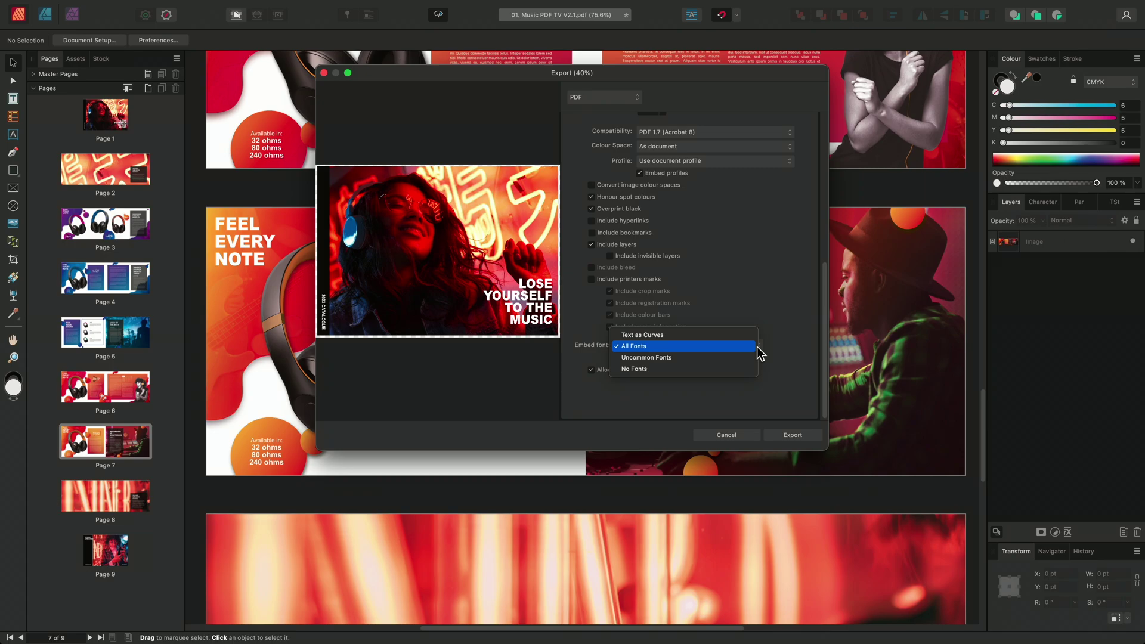
left_click(774, 376)
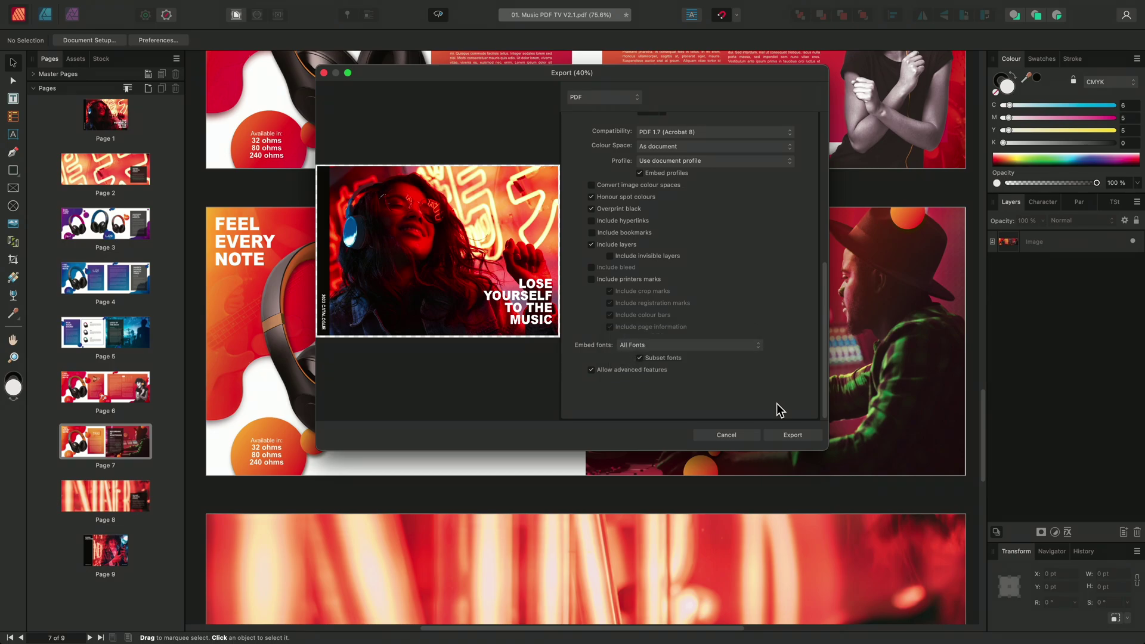
left_click(792, 435)
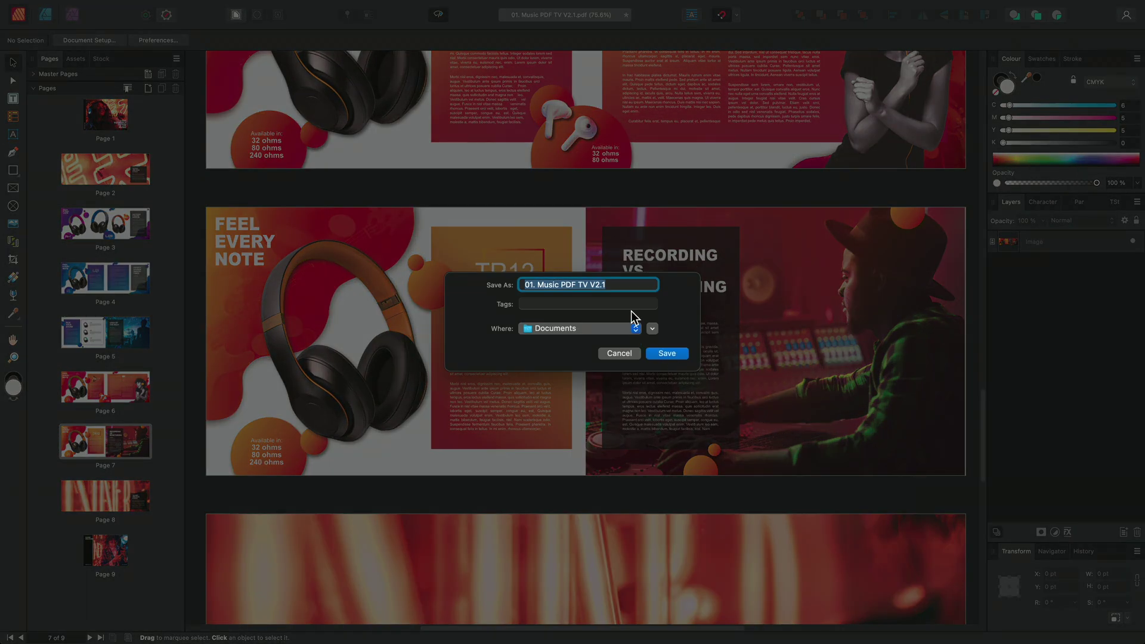
- Save the exported file as 01. Music PDF TV PDF in Documents
left_click(624, 285)
key("BackSpace")
key("BackSpace")
key("BackSpace")
key("BackSpace")
type("PDF")
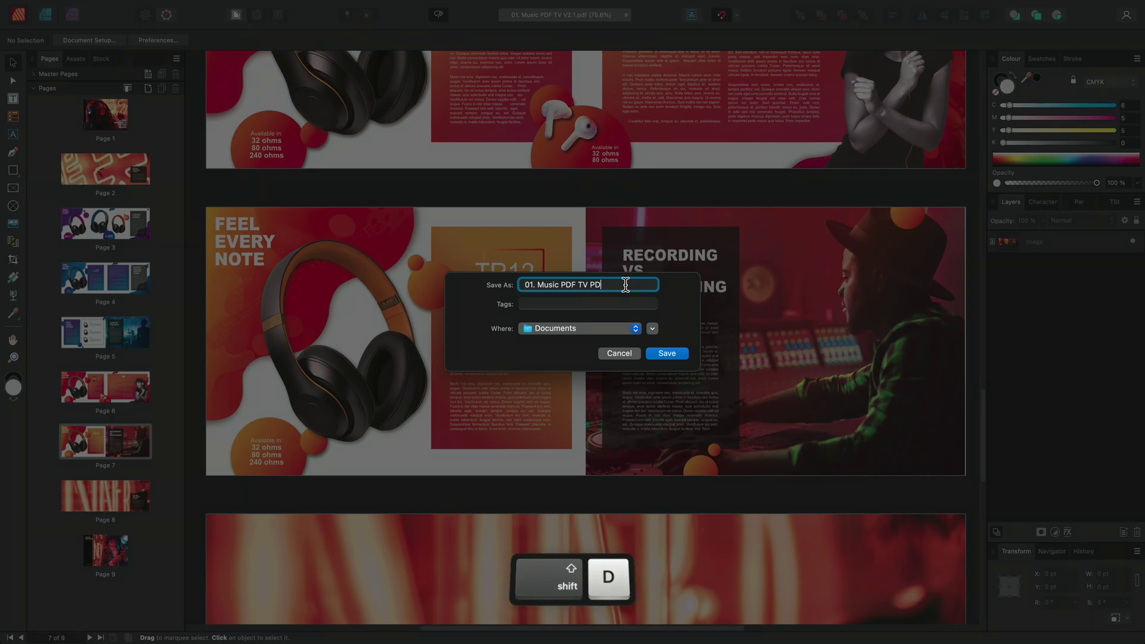
left_click(652, 328)
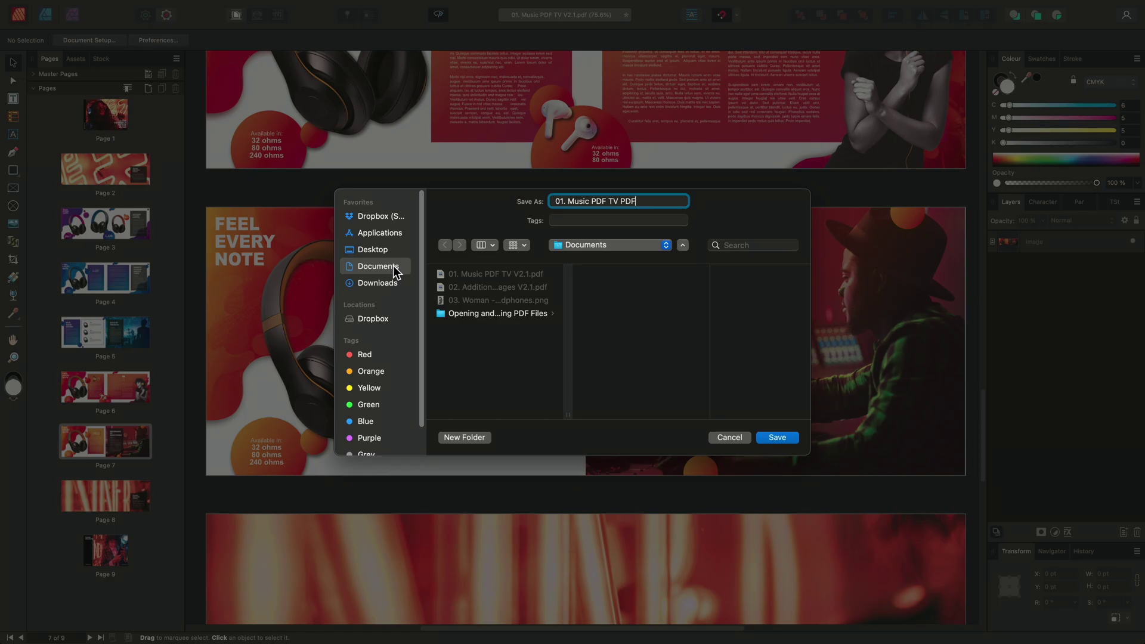
left_click(773, 438)
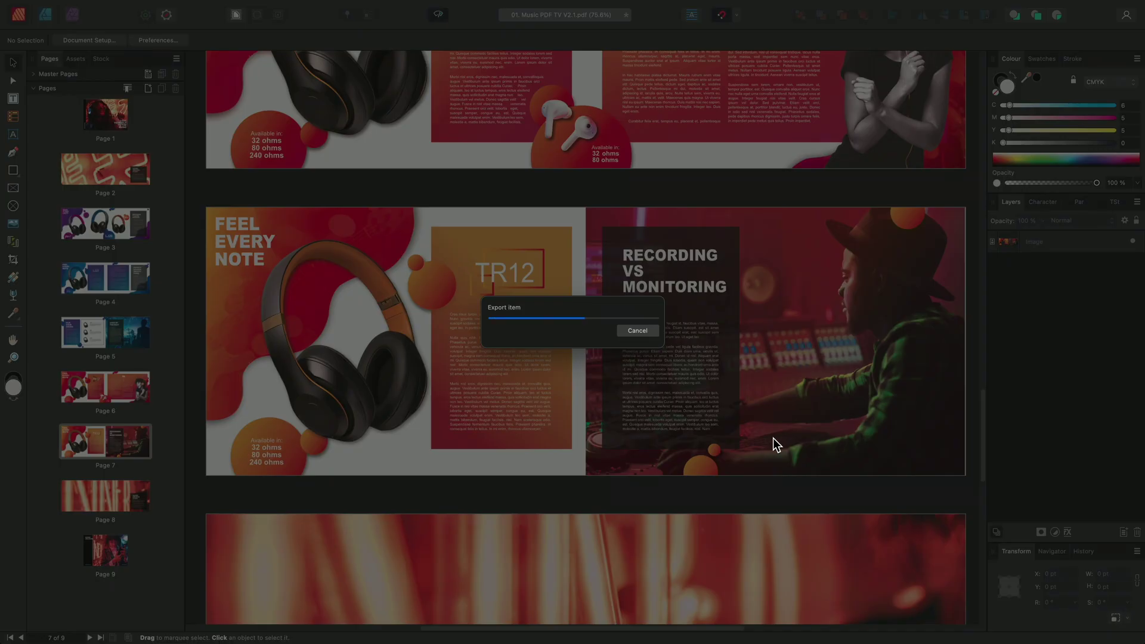
key("super+Tab")
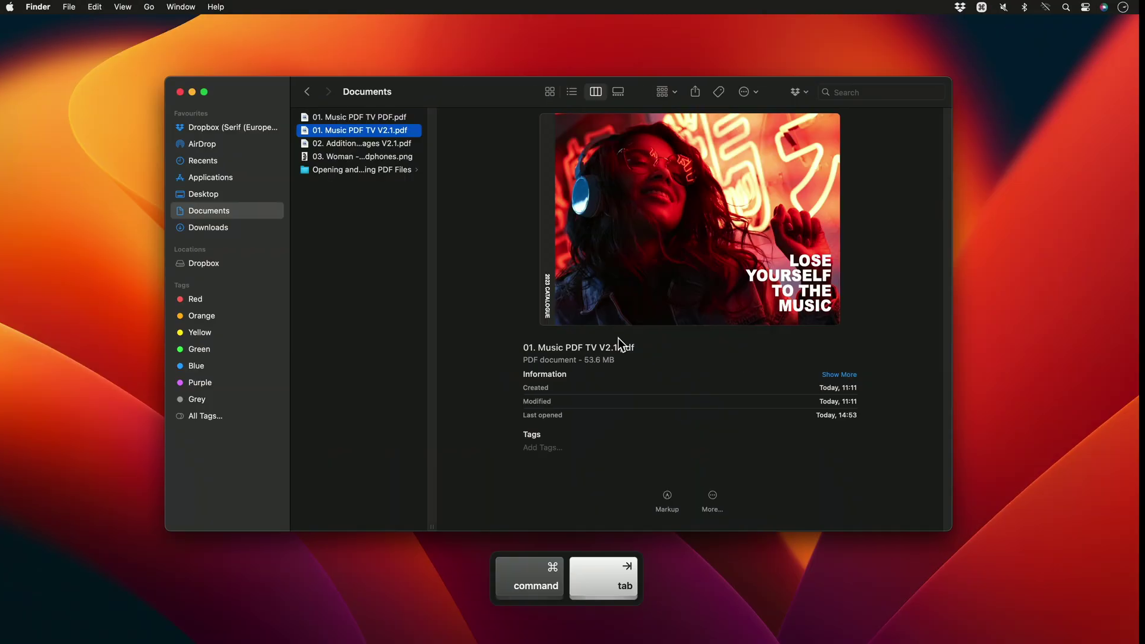